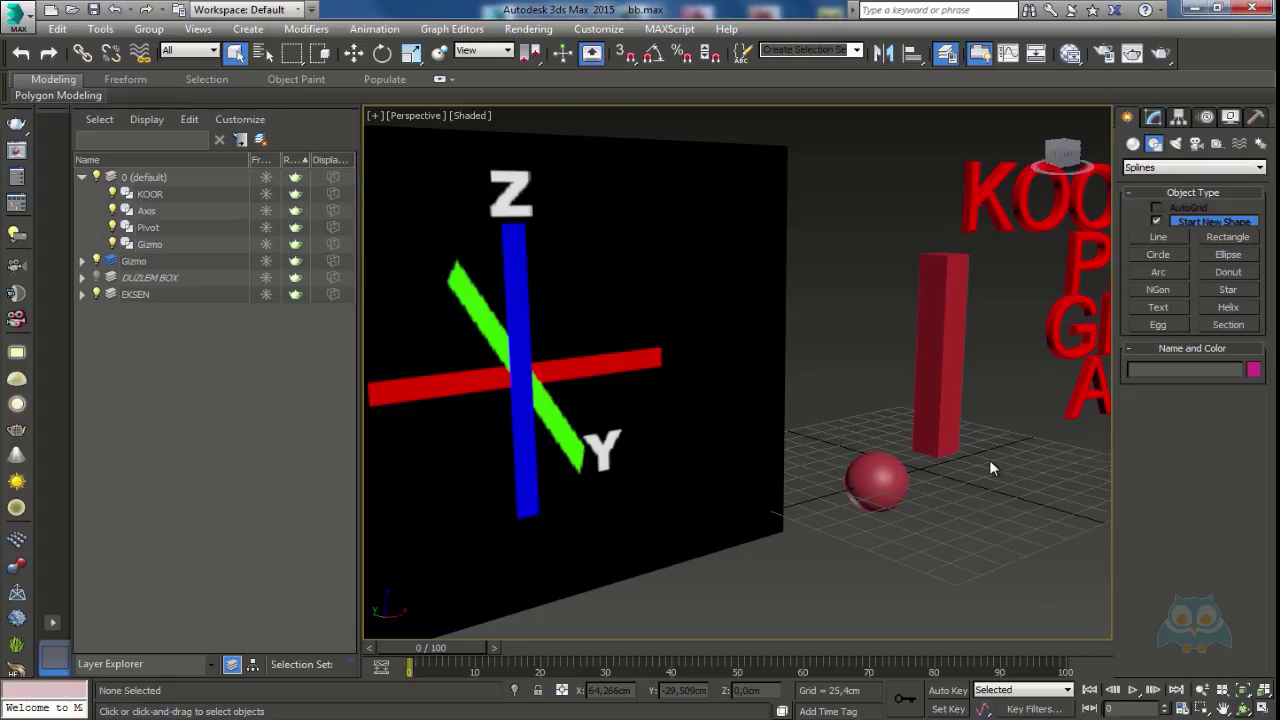
Examine the X, Y and Z axis diagram on the black panel
scroll(811, 474, down, 4)
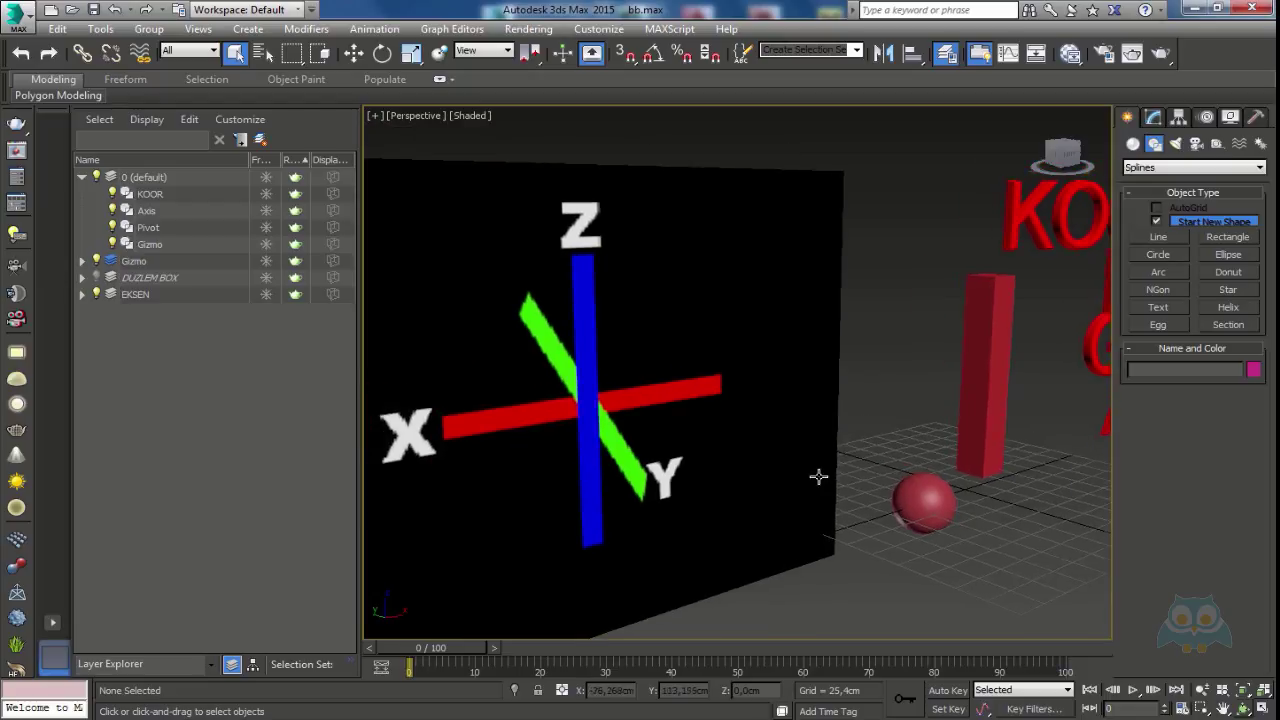
scroll(811, 474, up, 2)
scroll(737, 391, up, 3)
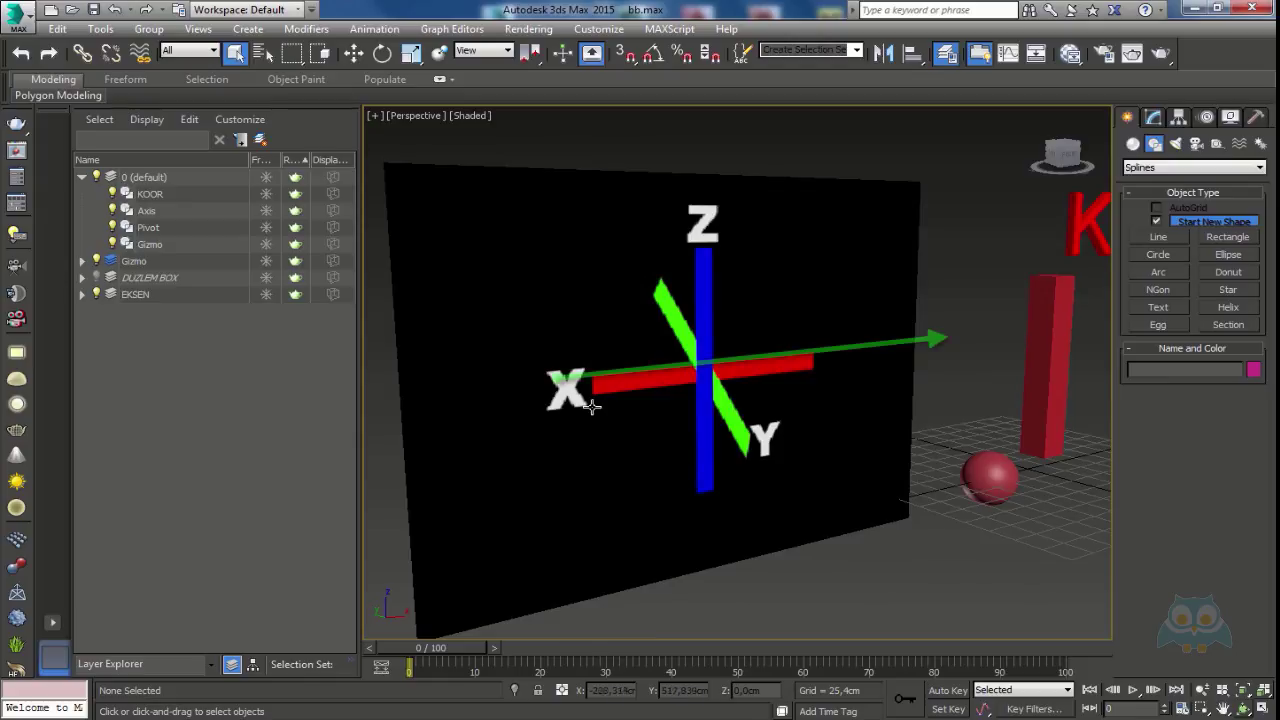
scroll(591, 406, up, 3)
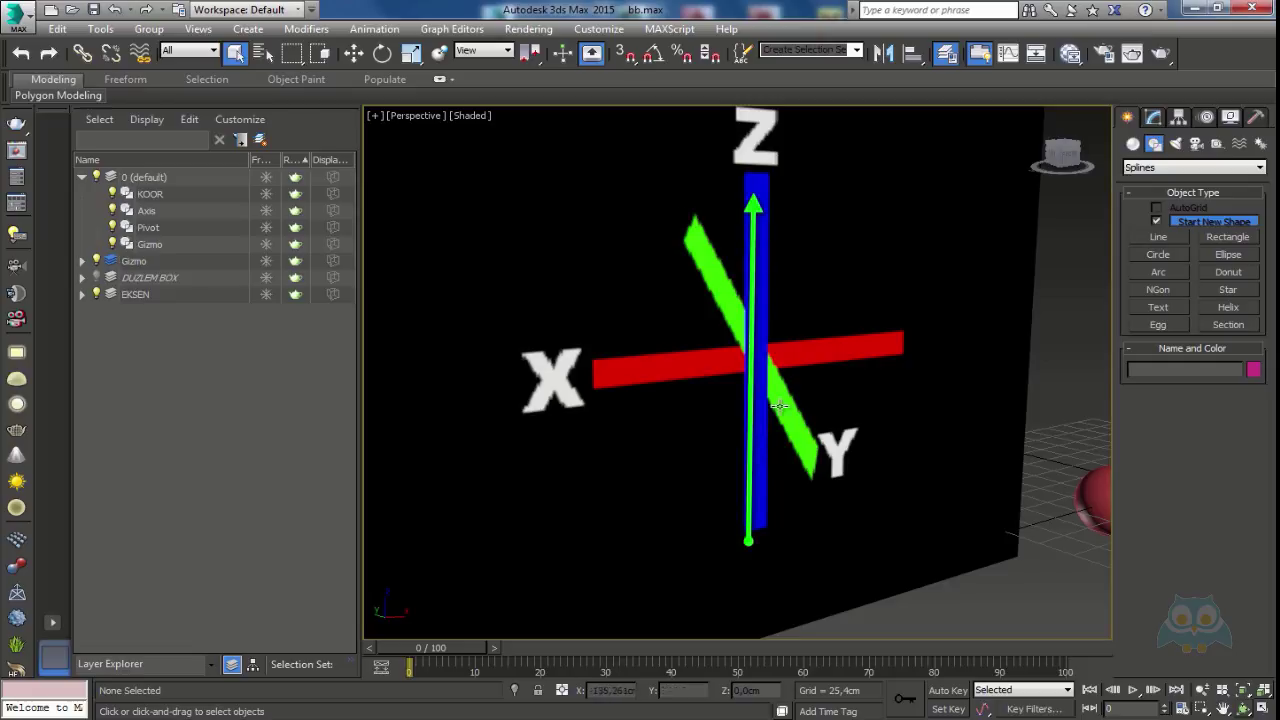
middle_drag(811, 427, 805, 458)
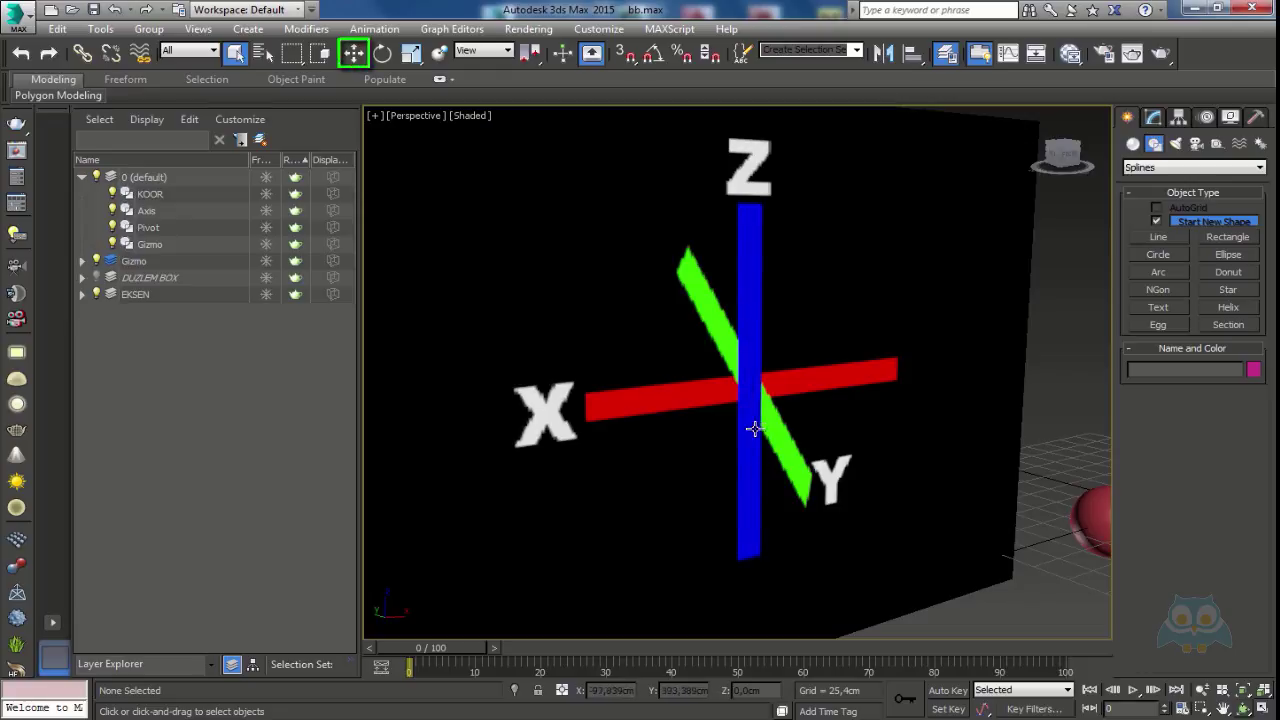
middle_drag(892, 356, 776, 357)
Activate the Move tool, select the tall red box and check its X, Y and Z coordinates, leaving it deselected
click(354, 53)
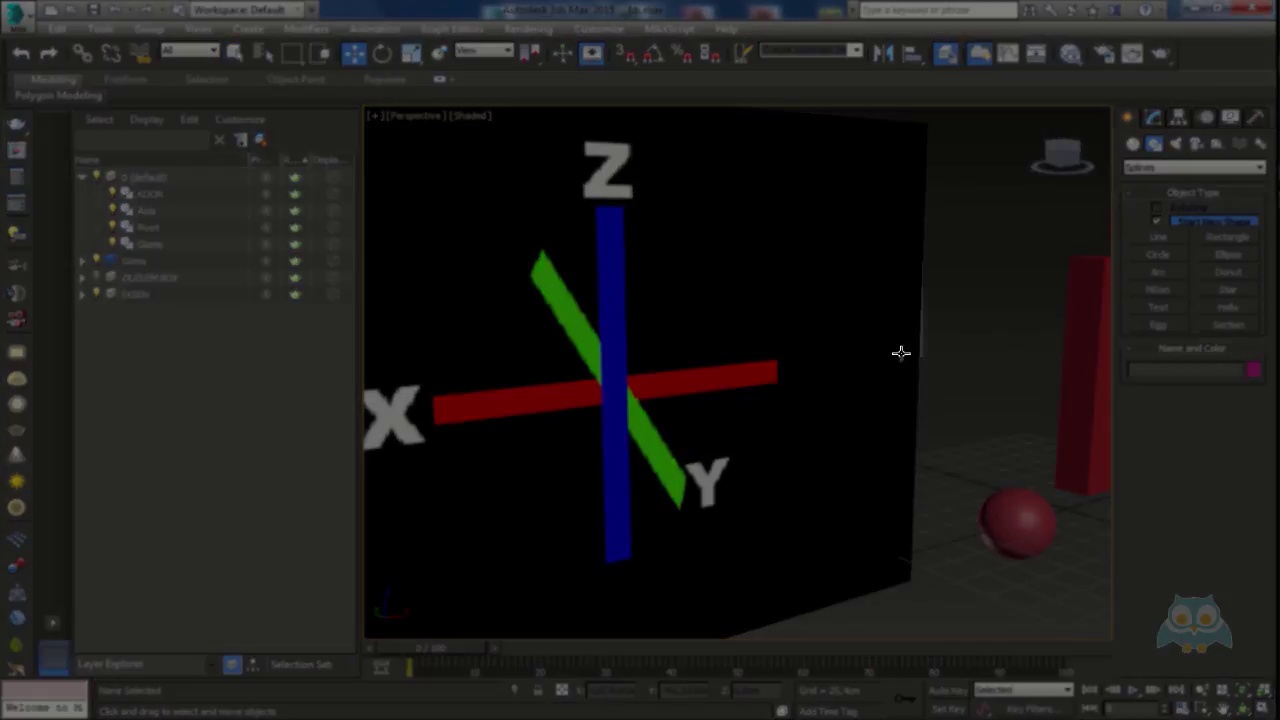
middle_drag(1020, 358, 726, 349)
click(843, 288)
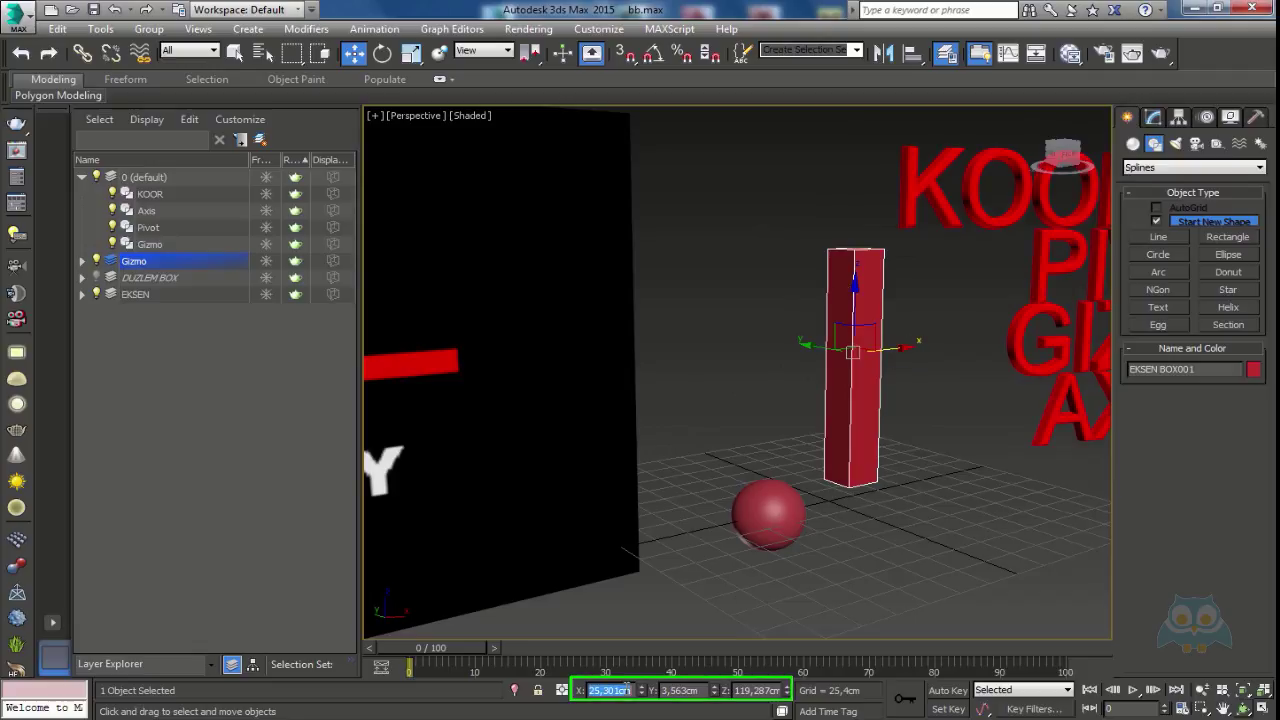
double_click(697, 690)
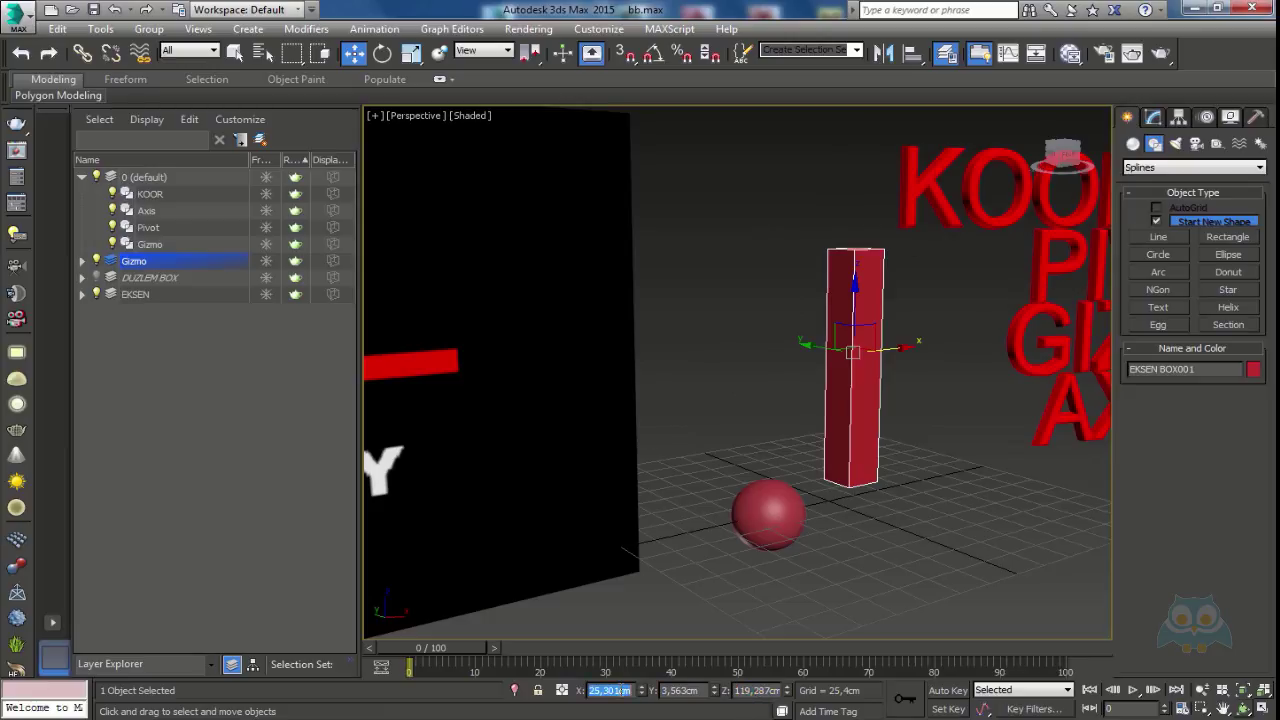
click(916, 550)
Move the tall red box along X and Z, in the XZ plane and freely, to about X 27.3, Y -2.6, Z 109.4 cm
click(870, 380)
scroll(925, 378, up, 4)
scroll(826, 397, down, 2)
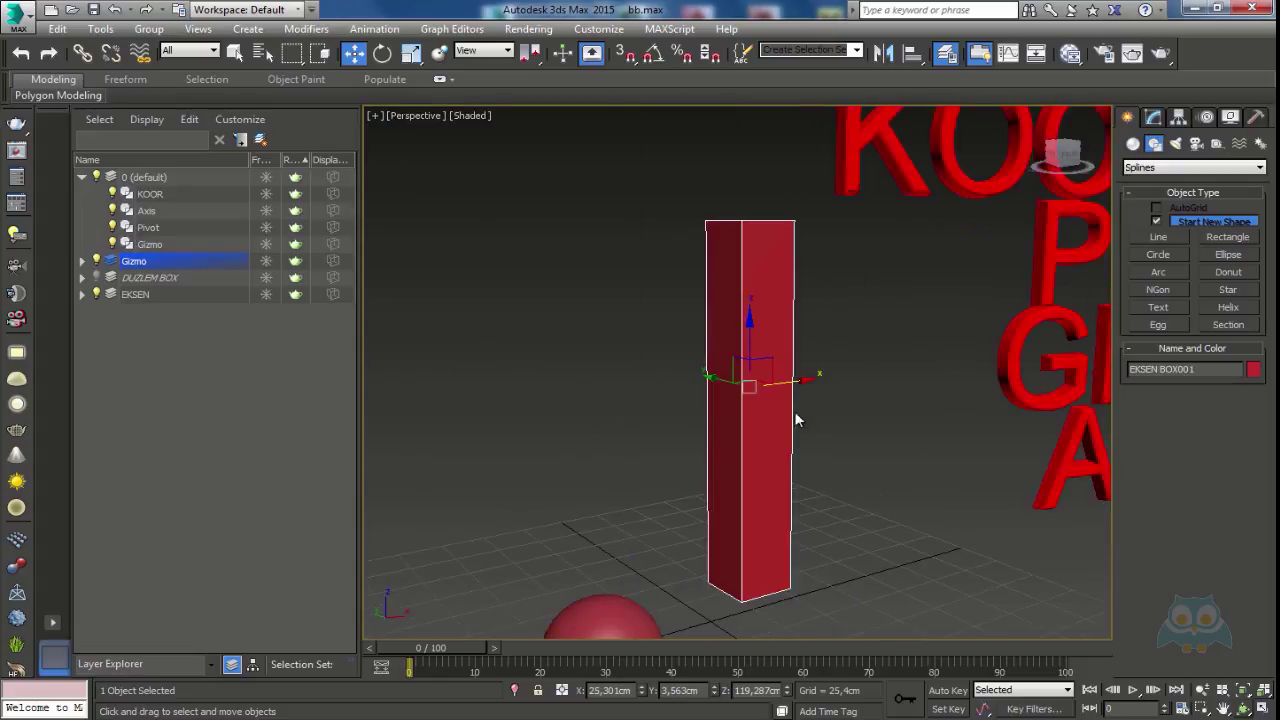
scroll(800, 417, up, 1)
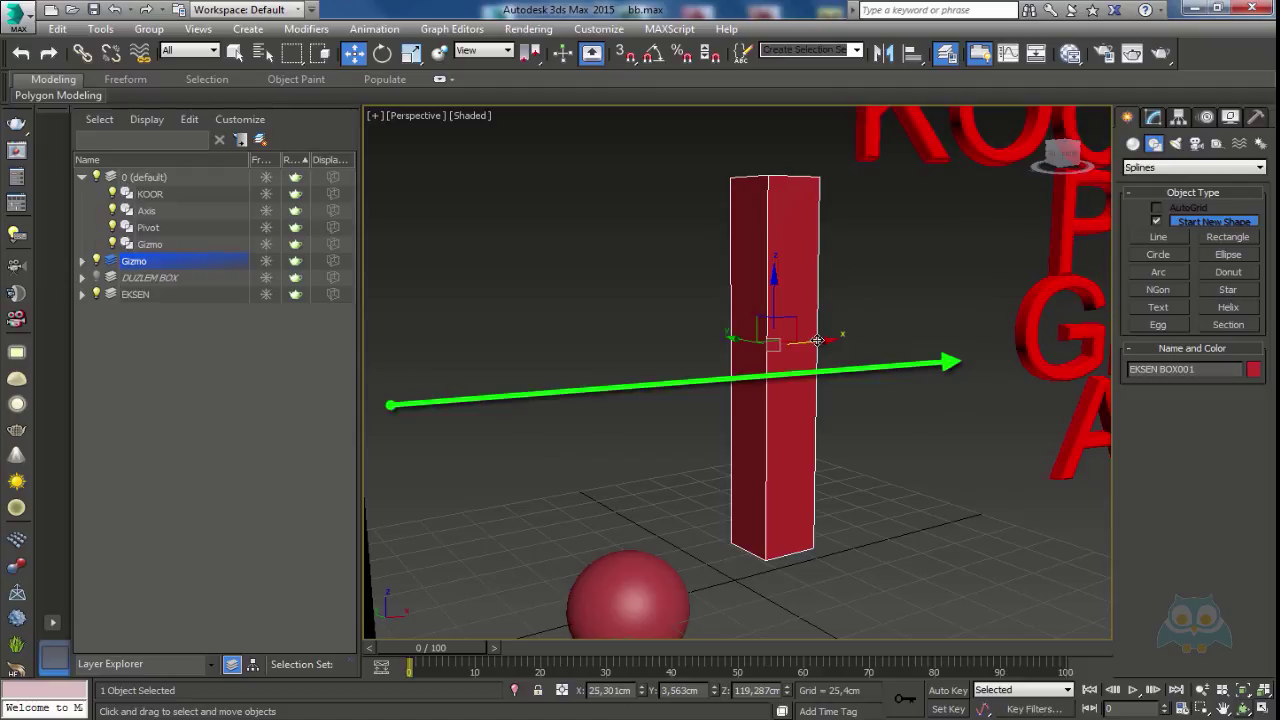
drag(818, 341, 808, 404)
mouse_move(760, 294)
mouse_down()
mouse_move(760, 215)
mouse_move(757, 358)
mouse_move(748, 297)
mouse_move(758, 265)
mouse_move(758, 405)
mouse_move(758, 210)
mouse_move(760, 367)
mouse_move(762, 262)
mouse_move(767, 305)
mouse_up()
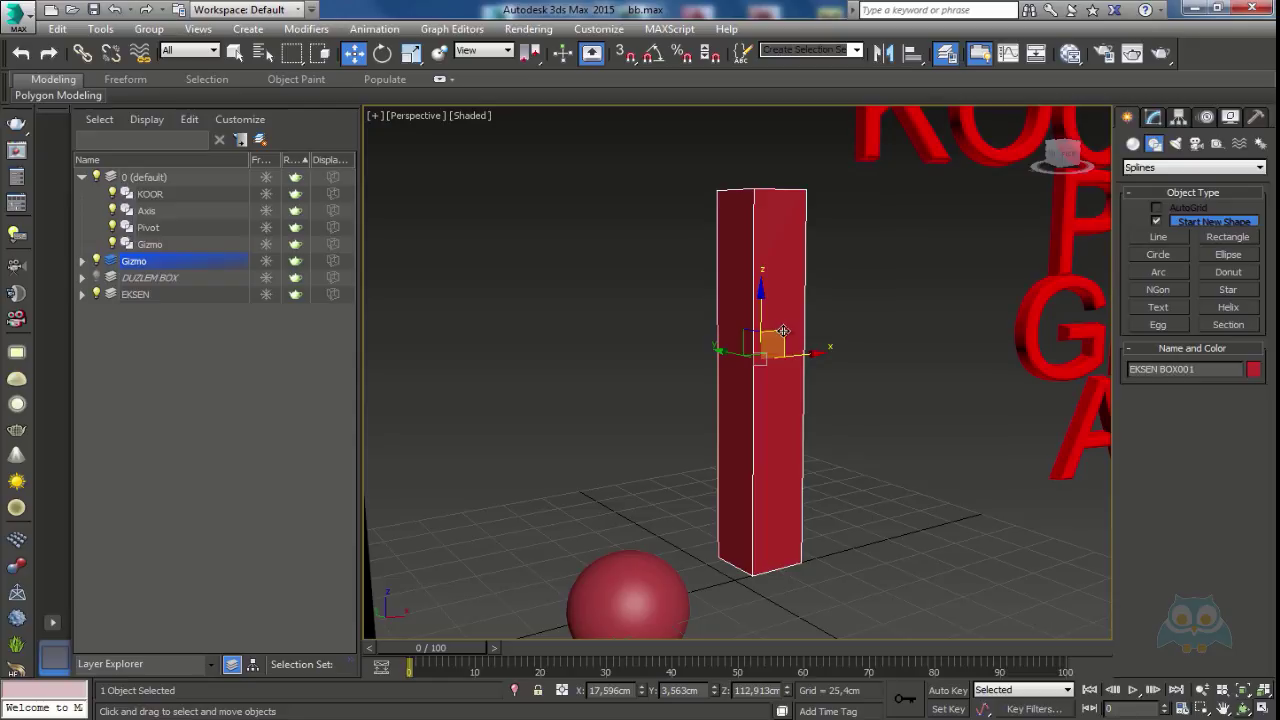
mouse_move(783, 332)
mouse_down()
mouse_move(622, 329)
mouse_move(790, 268)
mouse_move(828, 355)
mouse_move(655, 304)
mouse_move(832, 283)
mouse_move(745, 368)
mouse_move(735, 272)
mouse_move(819, 332)
mouse_move(720, 290)
mouse_move(846, 300)
mouse_move(763, 360)
mouse_move(817, 282)
mouse_move(812, 345)
mouse_move(755, 272)
mouse_move(790, 338)
mouse_move(785, 326)
mouse_up()
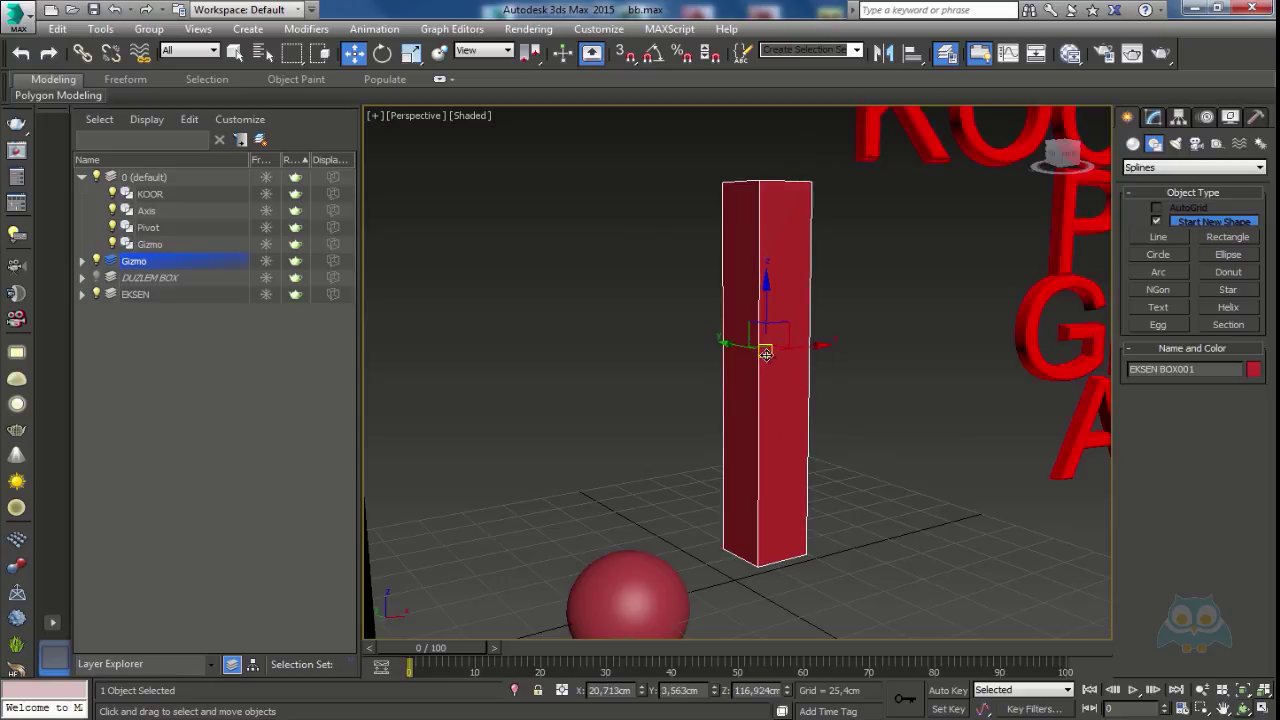
mouse_move(765, 352)
mouse_down()
mouse_move(712, 356)
mouse_move(823, 268)
mouse_move(708, 434)
mouse_move(734, 286)
mouse_move(766, 378)
mouse_move(694, 318)
mouse_move(817, 341)
mouse_move(726, 354)
mouse_move(740, 297)
mouse_move(829, 300)
mouse_move(719, 392)
mouse_move(780, 350)
mouse_move(779, 362)
mouse_up()
Compare the viewport's world axis tripod with the axes of the tall red box's move gizmo, leaving nothing selected
scroll(792, 410, down, 5)
scroll(788, 427, up, 2)
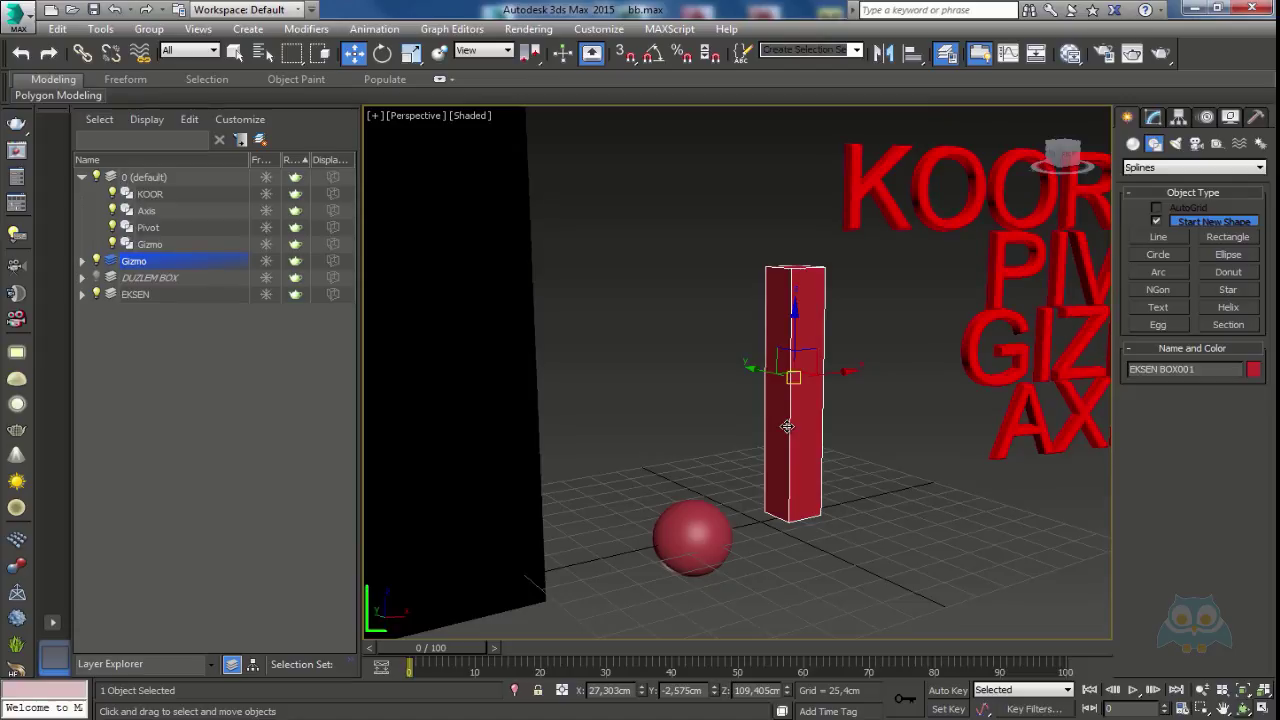
click(870, 425)
scroll(878, 418, down, 2)
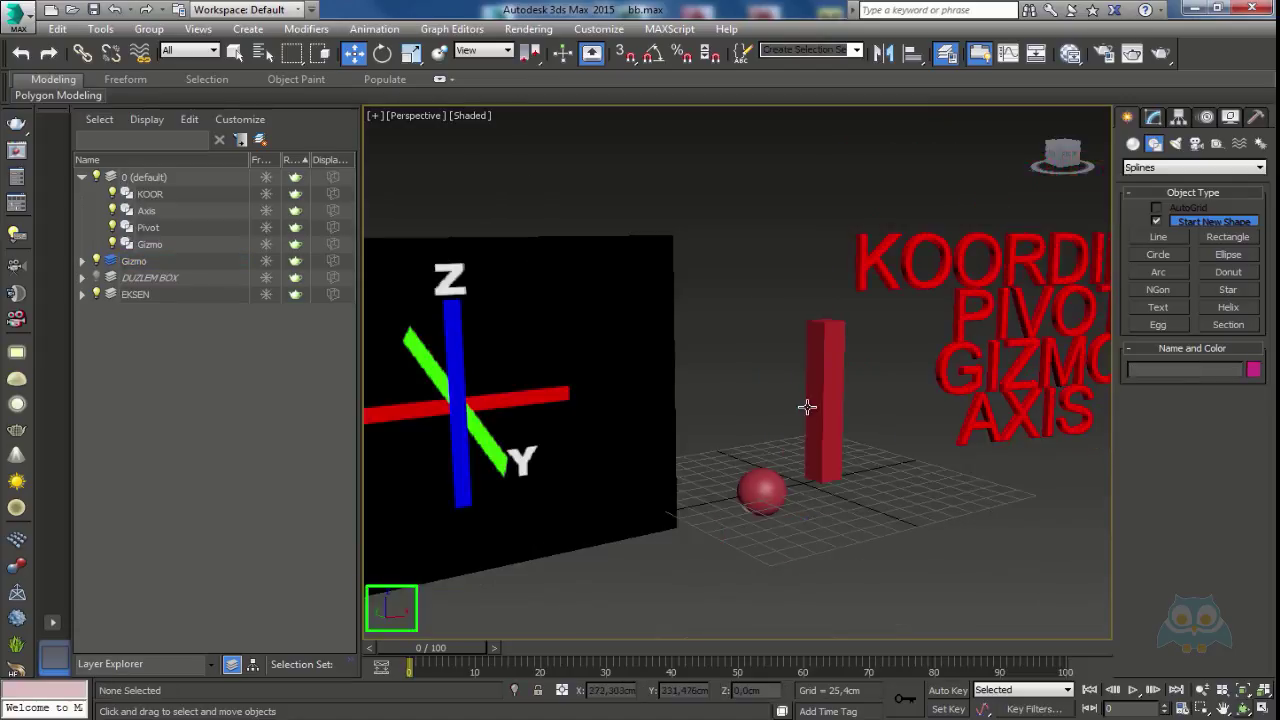
scroll(770, 418, up, 2)
scroll(737, 428, down, 3)
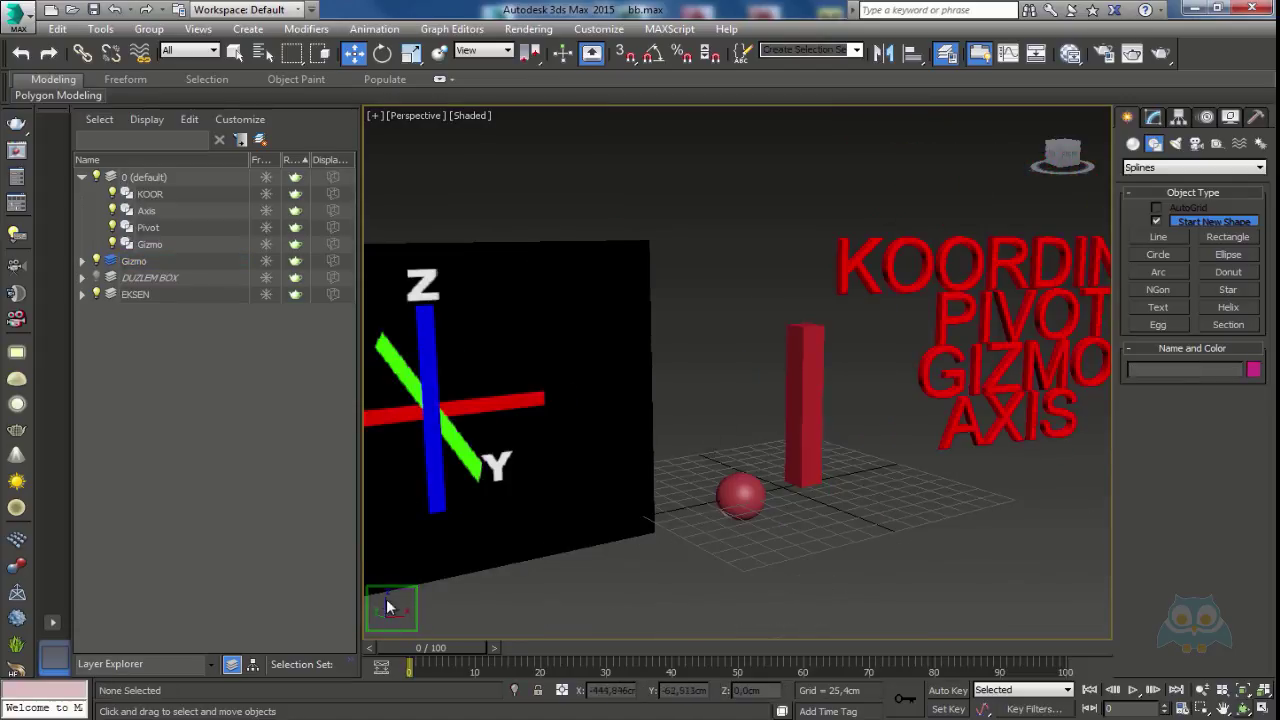
middle_drag(403, 580, 494, 489)
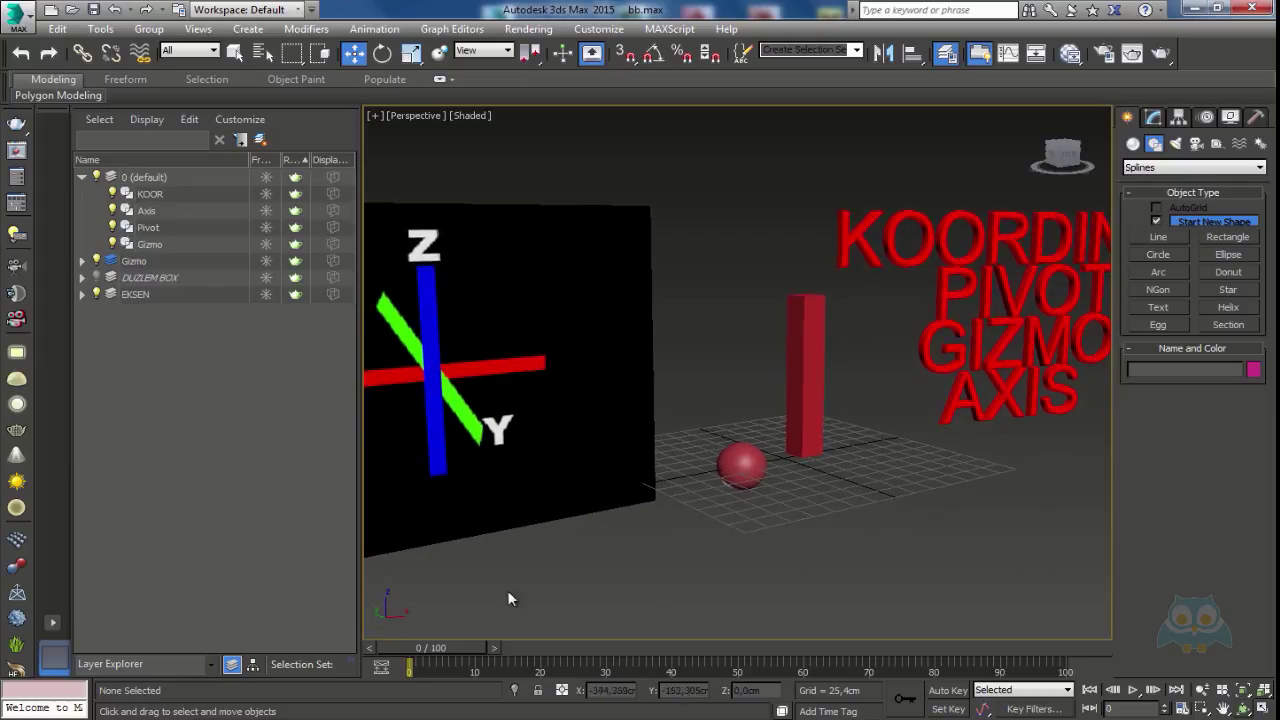
scroll(394, 612, up, 4)
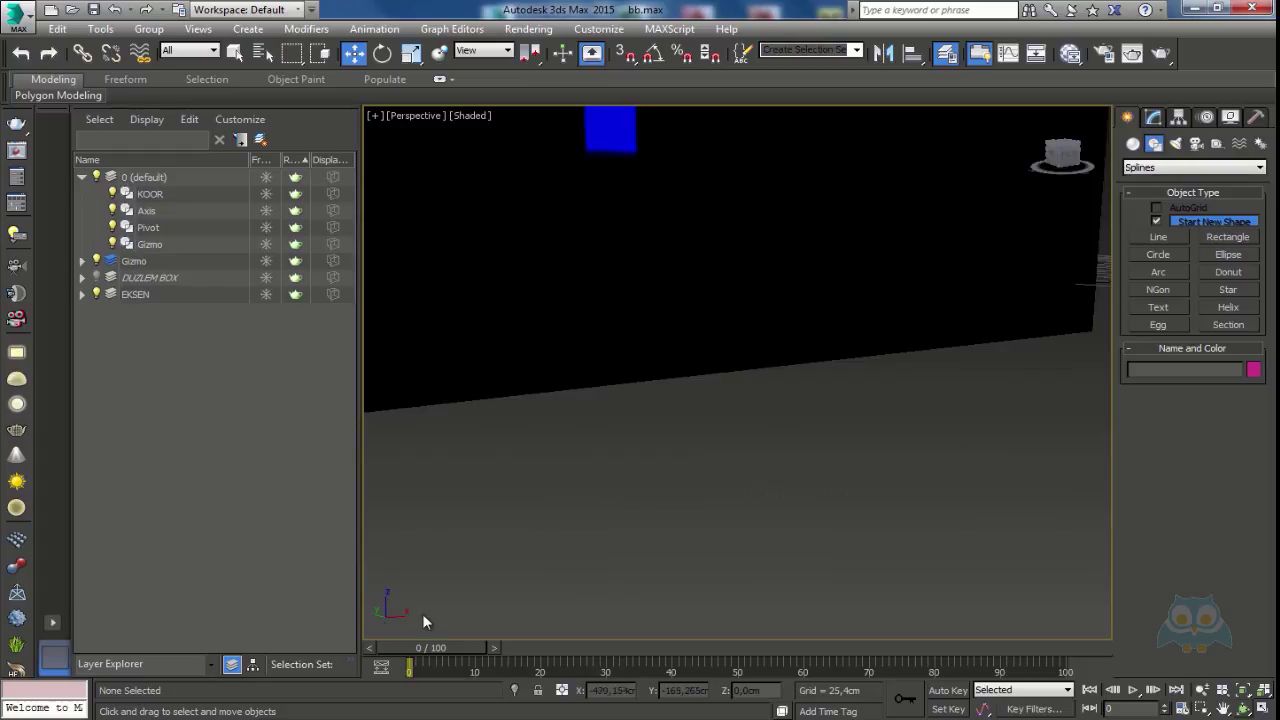
scroll(400, 613, down, 3)
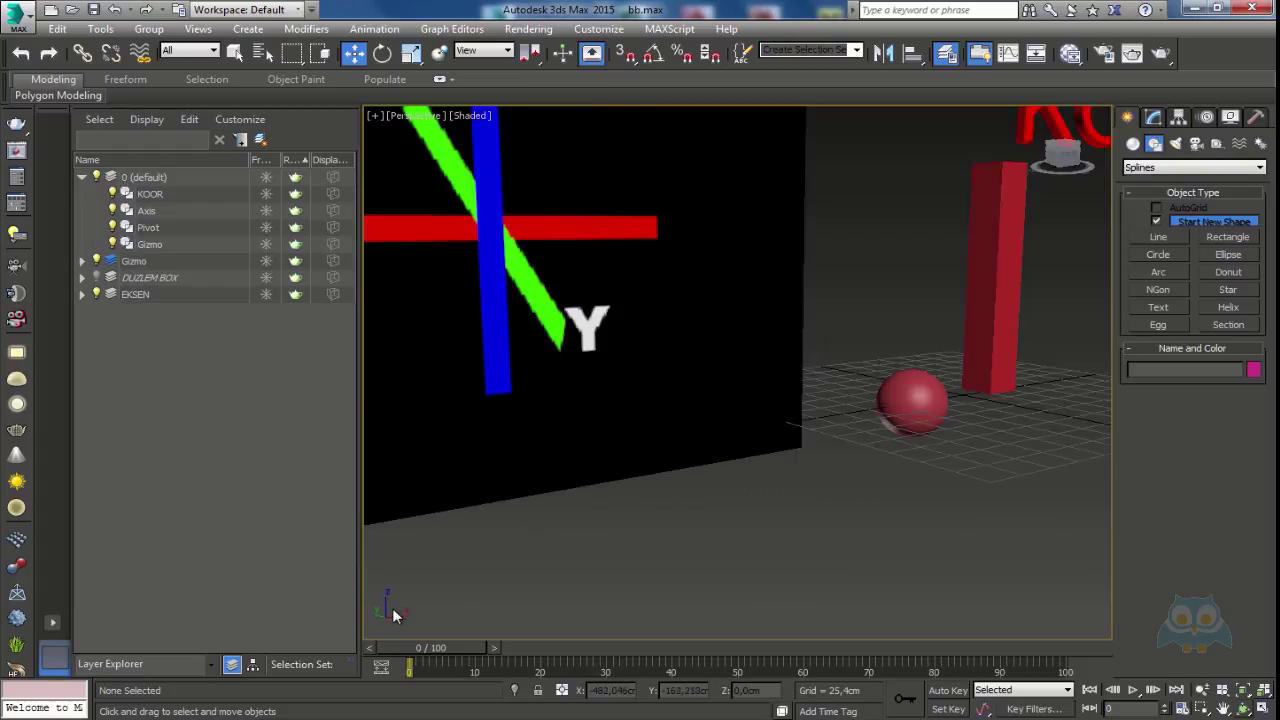
middle_drag(959, 361, 823, 428)
click(857, 313)
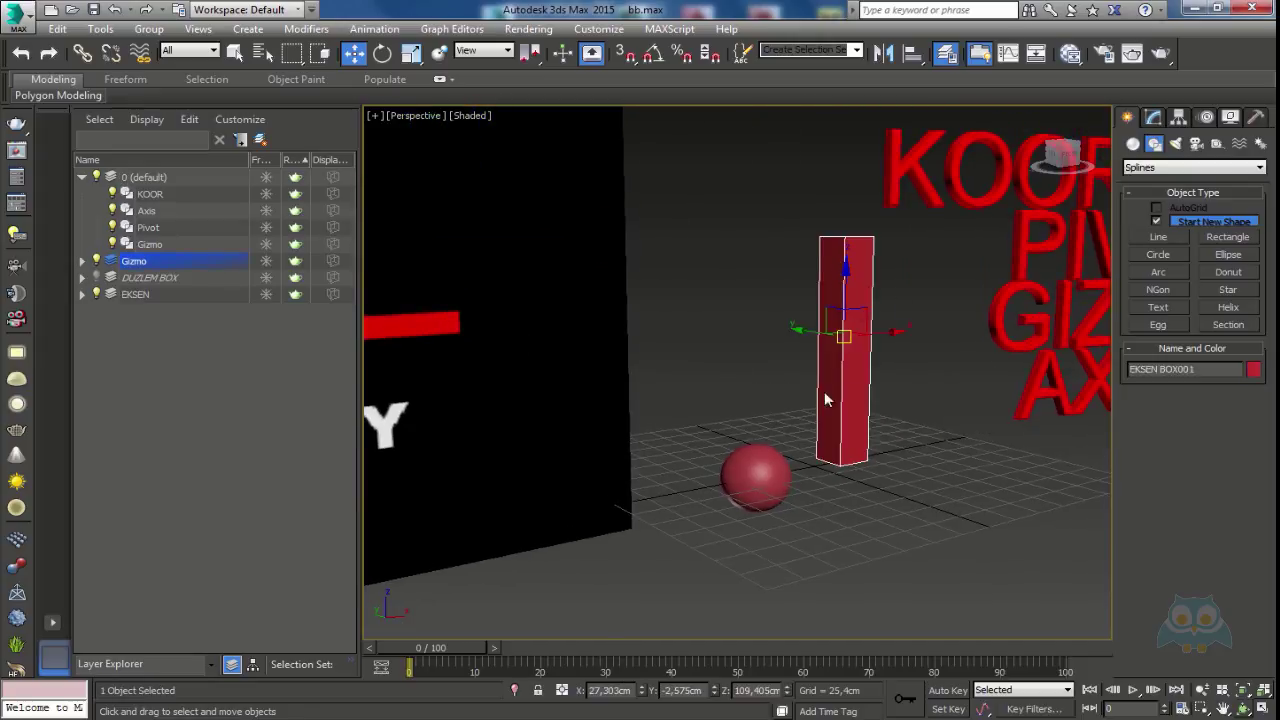
click(944, 484)
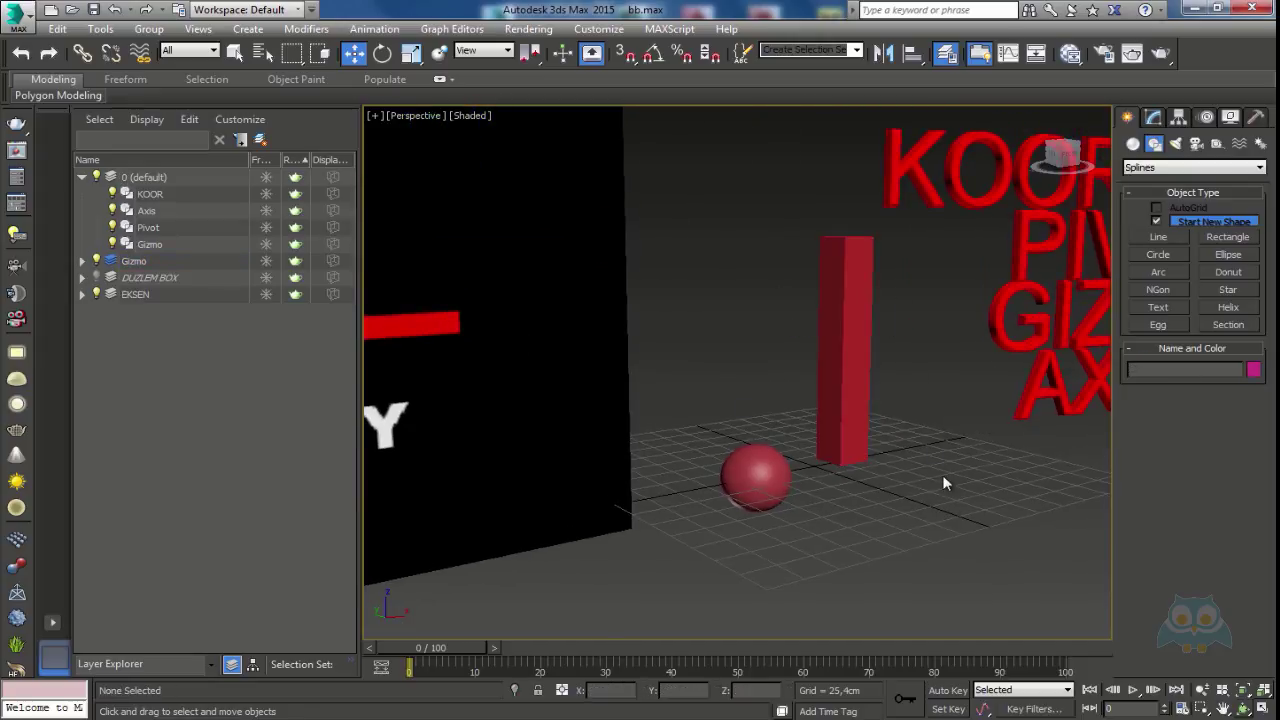
key(shift+z)
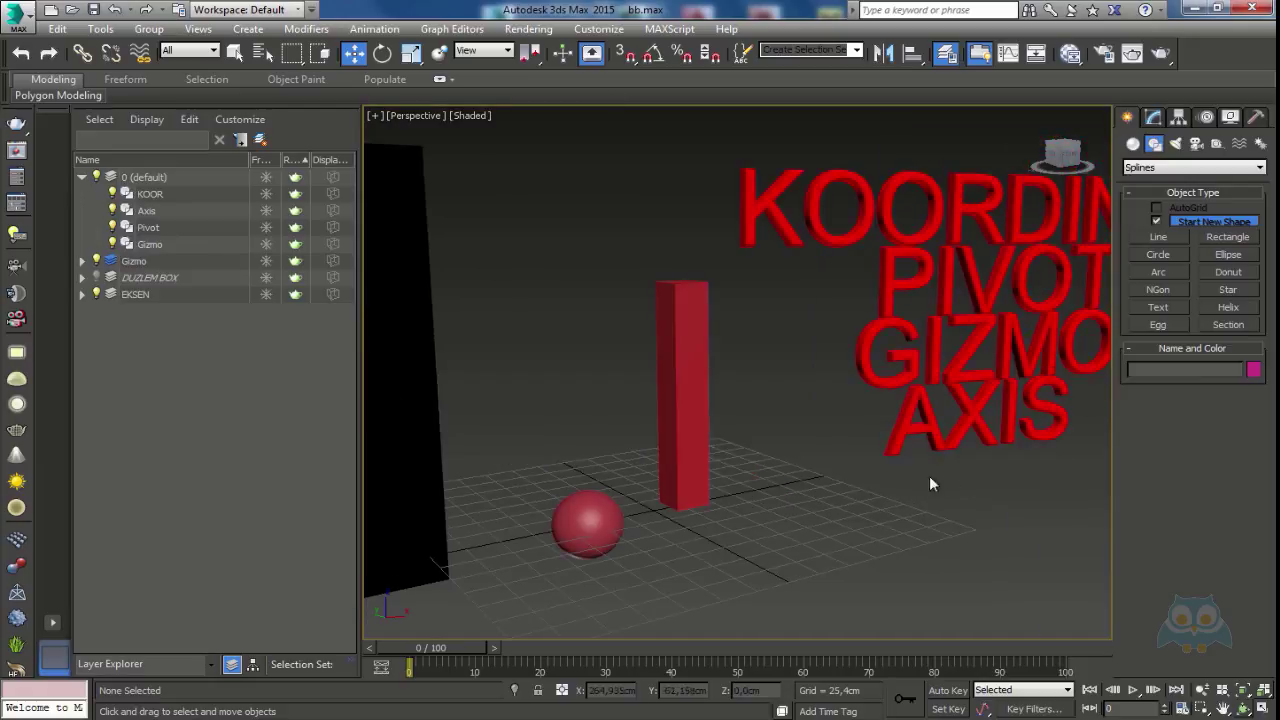
Hide the AXIS text object and clear the selection
click(900, 428)
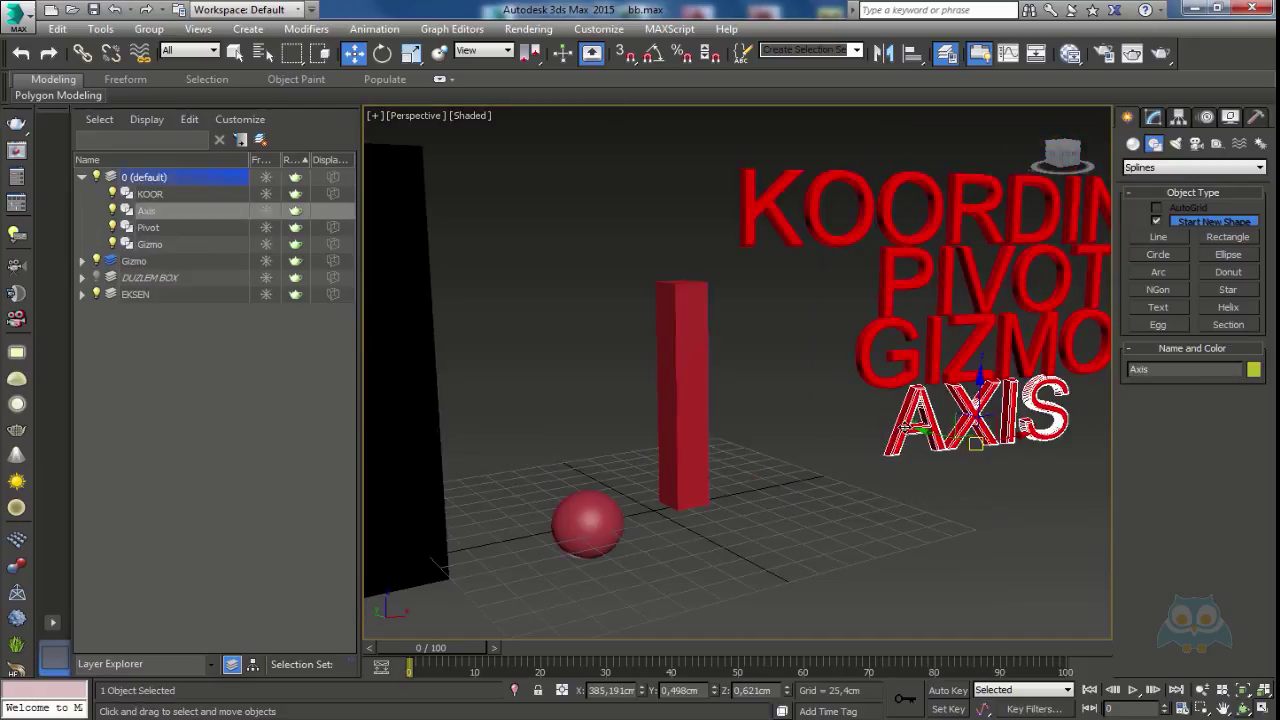
click(112, 210)
click(655, 460)
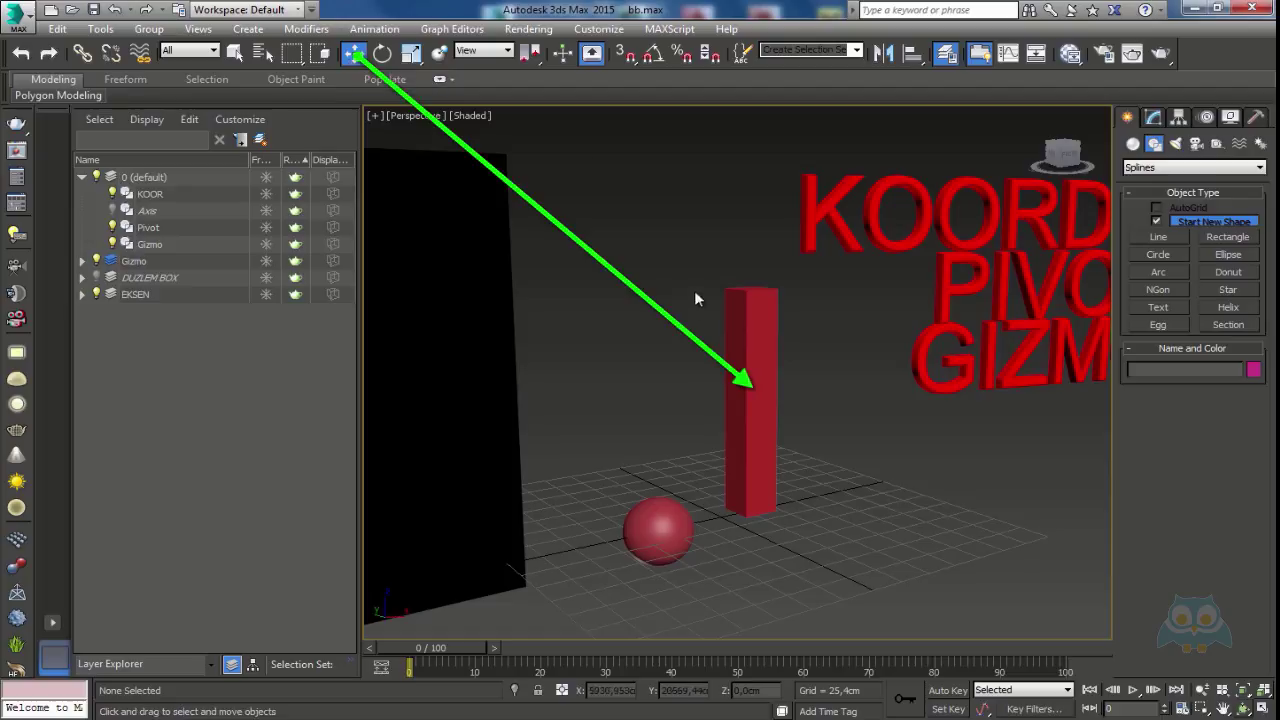
Select the tall red box with the Move tool active
click(736, 342)
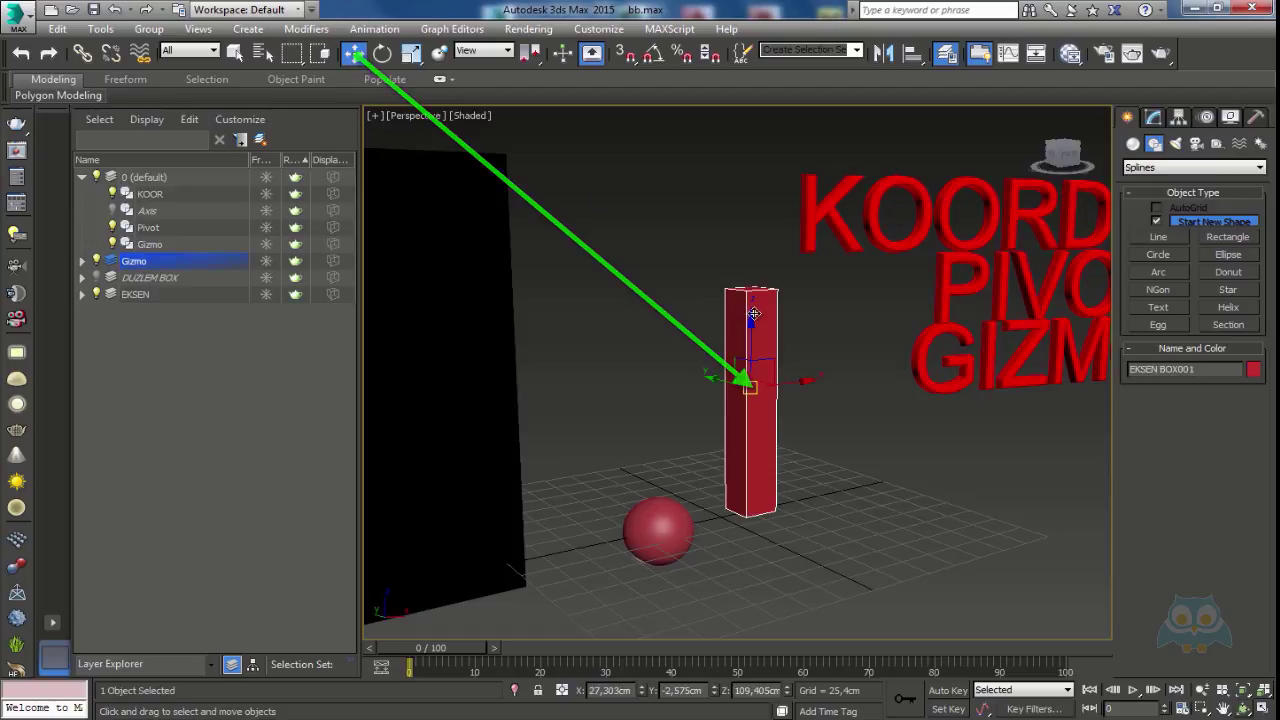
click(823, 334)
click(772, 318)
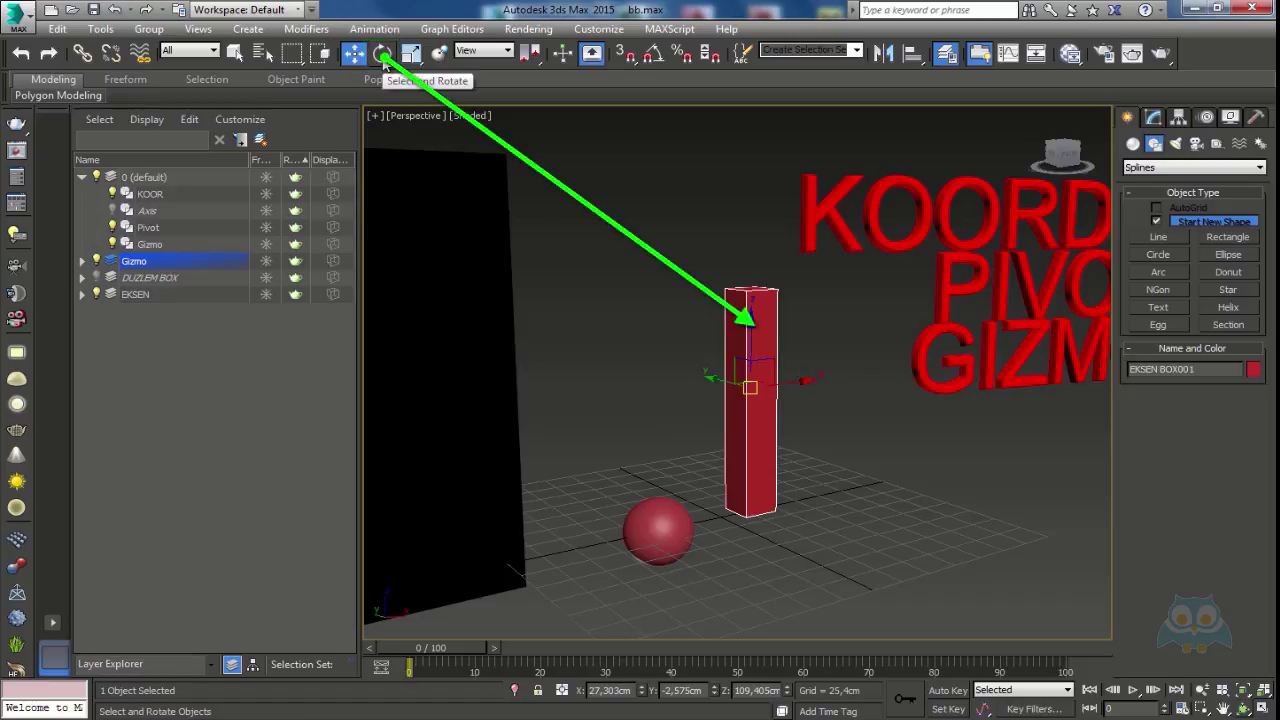
Try to rotate the tall red box about its Z axis
click(383, 56)
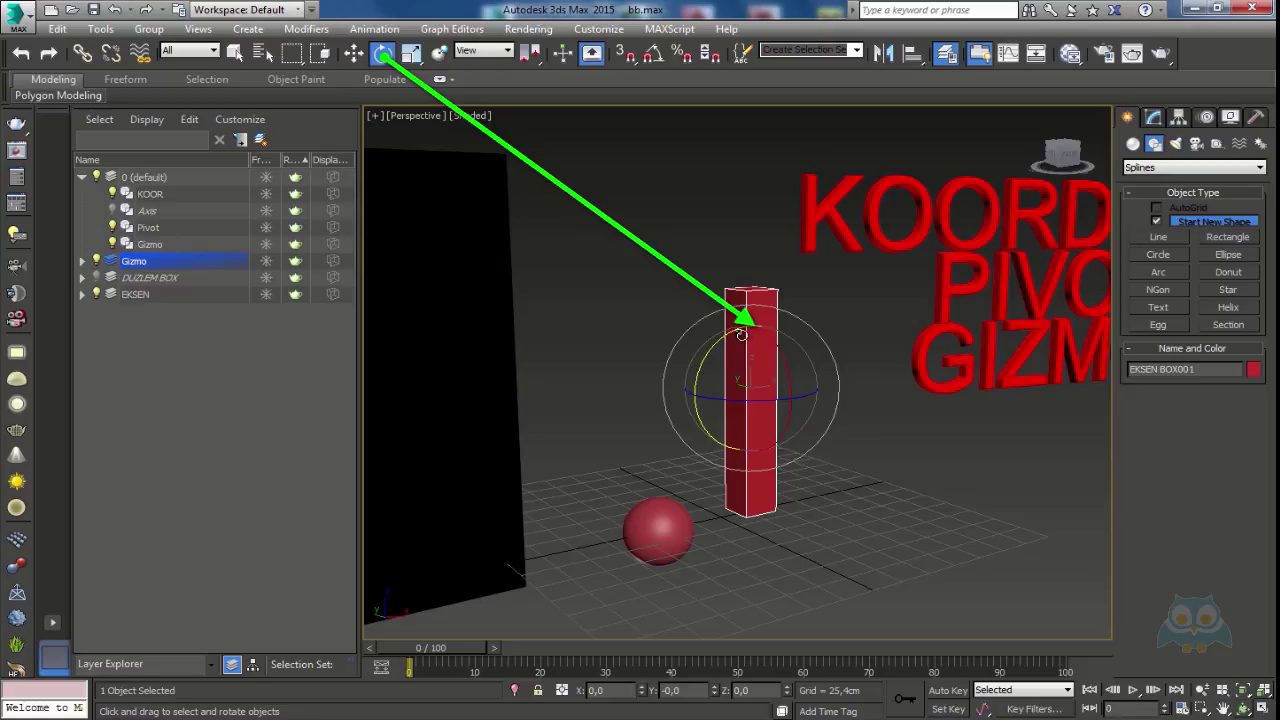
mouse_move(775, 398)
mouse_down()
mouse_move(838, 386)
mouse_move(790, 382)
mouse_up()
right_click(790, 382)
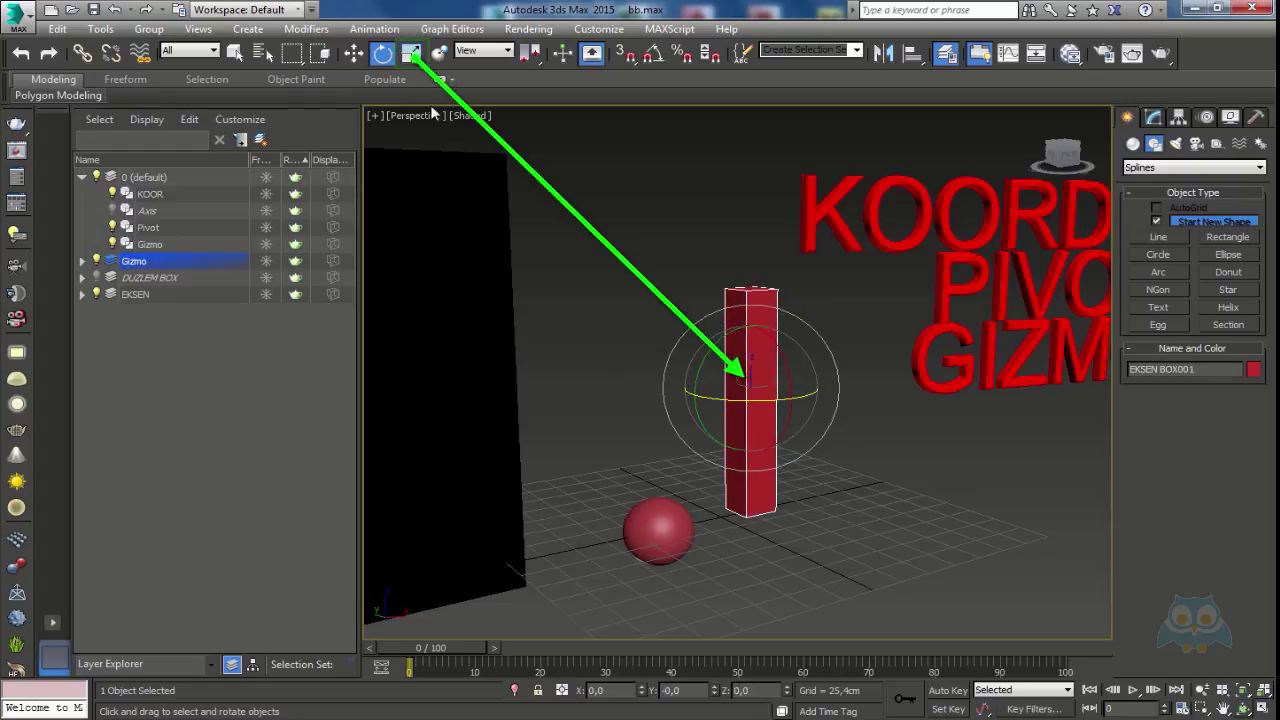
Scale the tall red box uniformly to about 140.1 percent
click(411, 53)
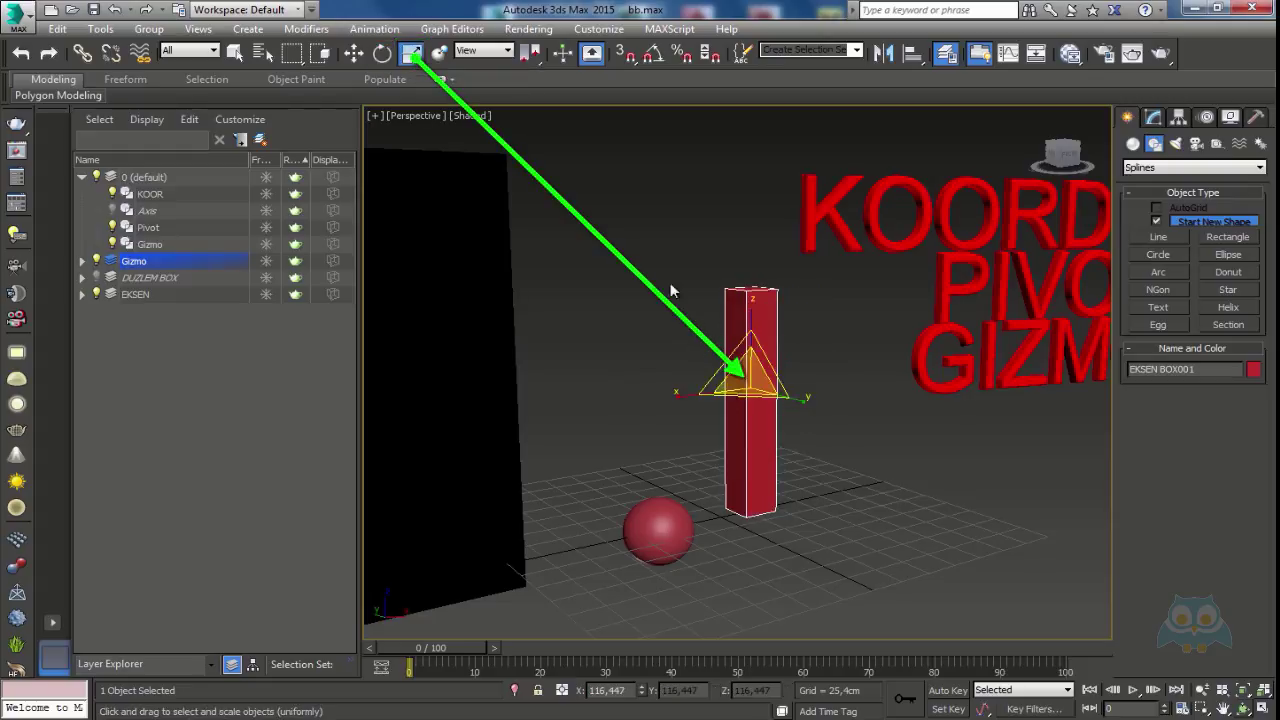
mouse_move(747, 372)
mouse_down()
mouse_move(746, 451)
mouse_move(734, 280)
mouse_move(741, 362)
mouse_move(694, 394)
mouse_move(768, 420)
mouse_move(800, 400)
mouse_move(757, 380)
mouse_move(828, 434)
mouse_move(766, 329)
mouse_move(762, 375)
mouse_move(759, 332)
mouse_up()
scroll(750, 355, up, 3)
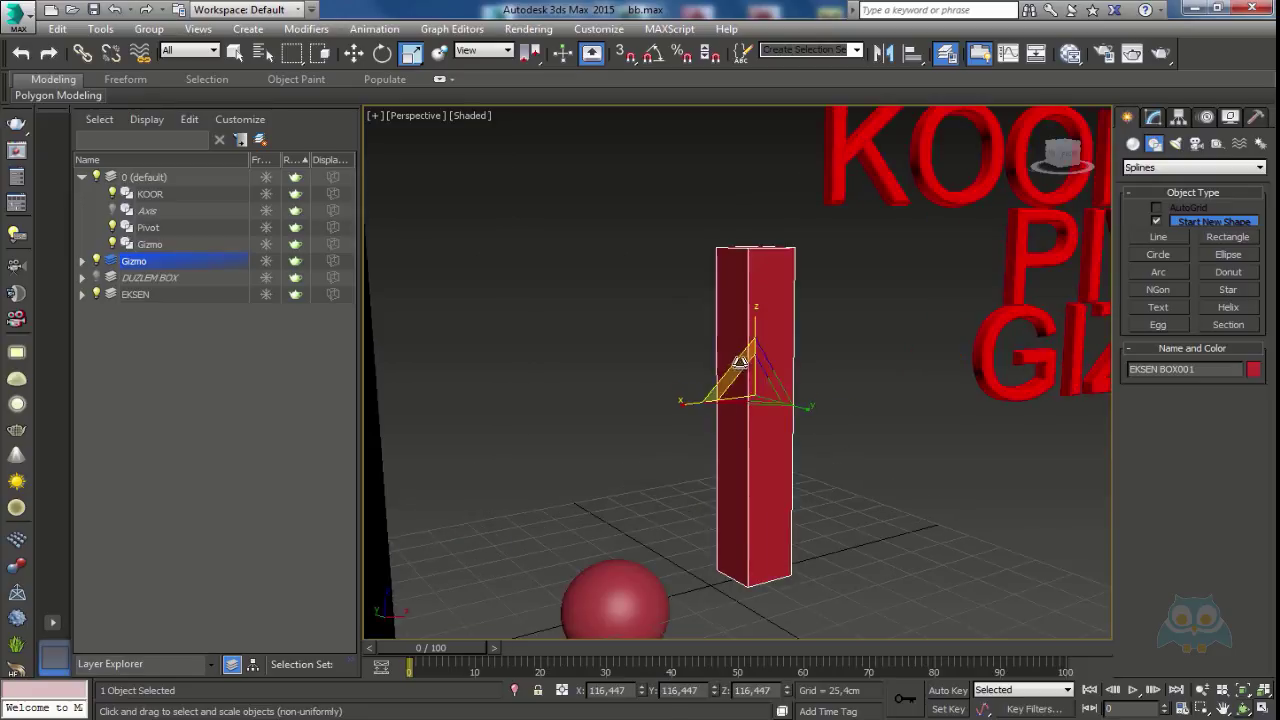
scroll(739, 372, up, 2)
alt+middle_drag(773, 370, 735, 327)
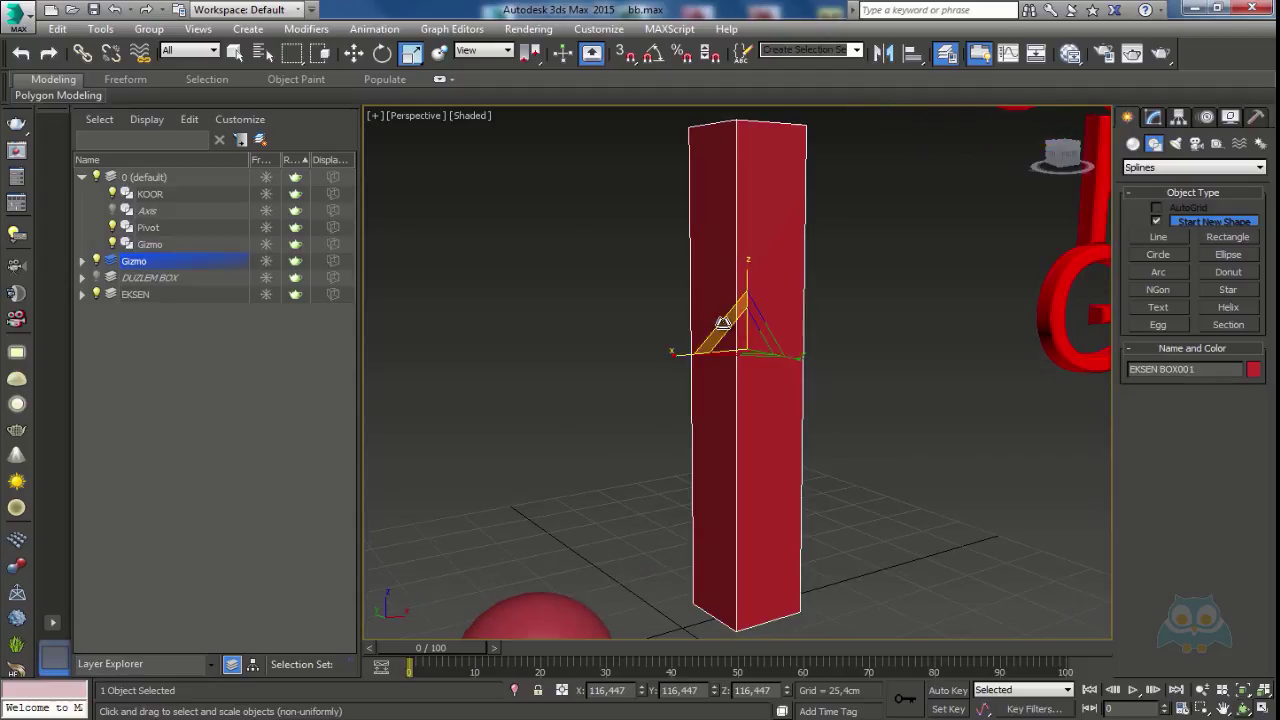
drag(749, 400, 740, 336)
scroll(740, 336, up, 3)
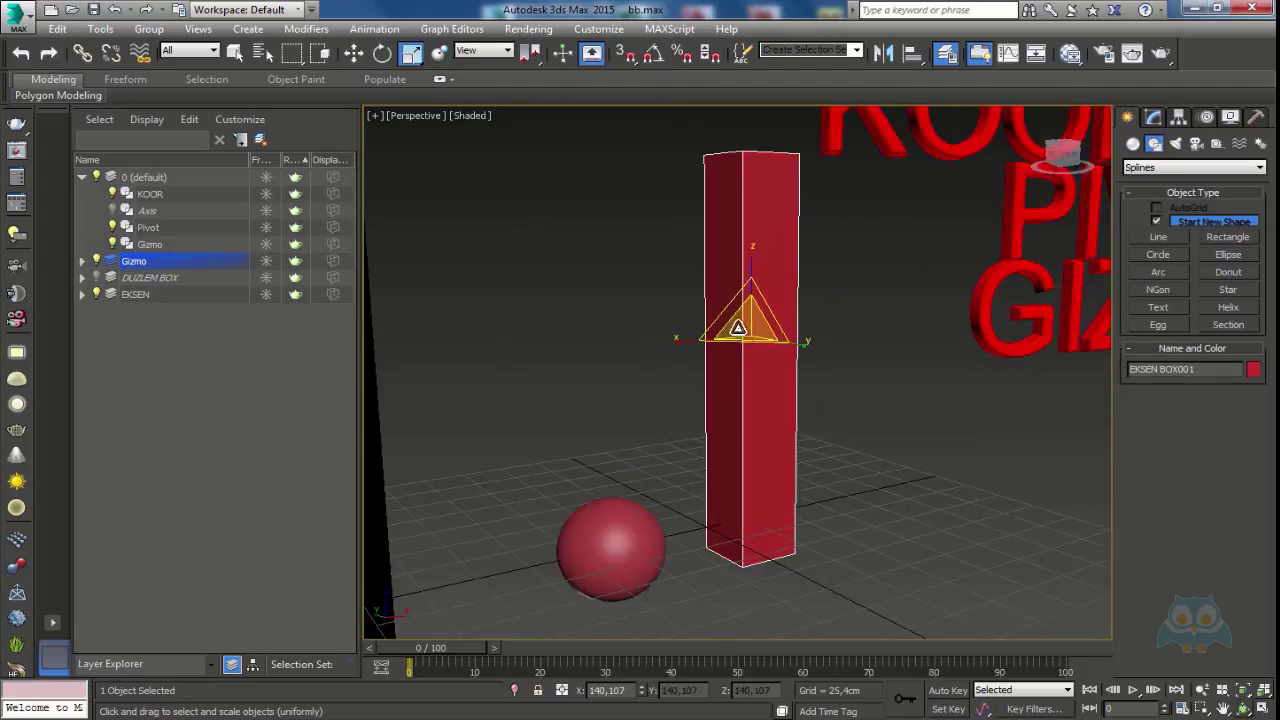
scroll(714, 320, down, 3)
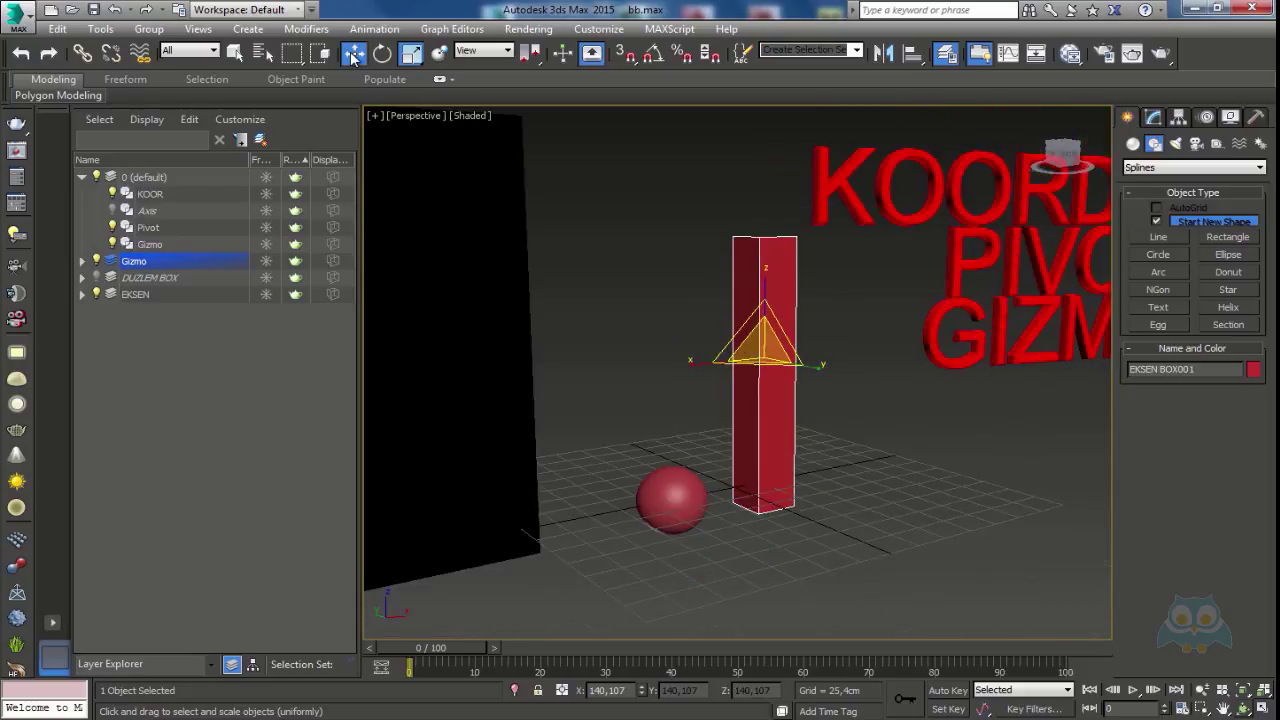
Compare the Move, Rotate and Scale gizmos on the tall red box, ending with the Scale tool active
key(w)
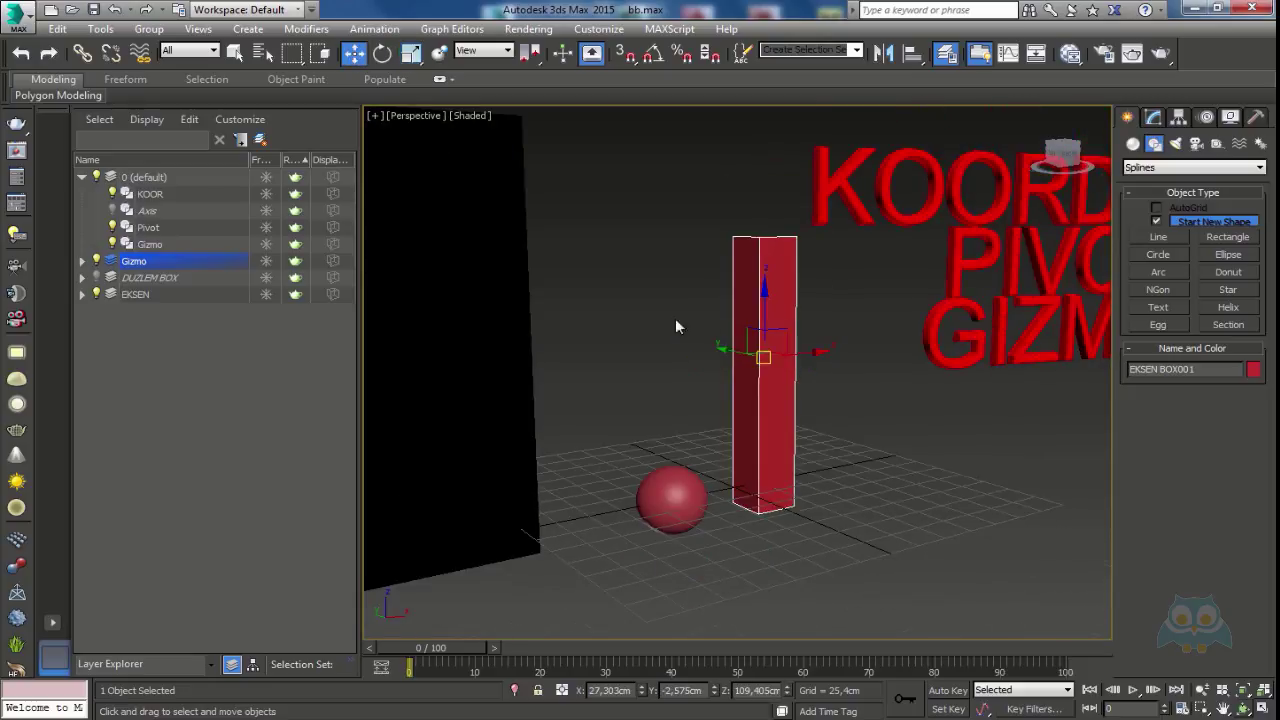
click(383, 55)
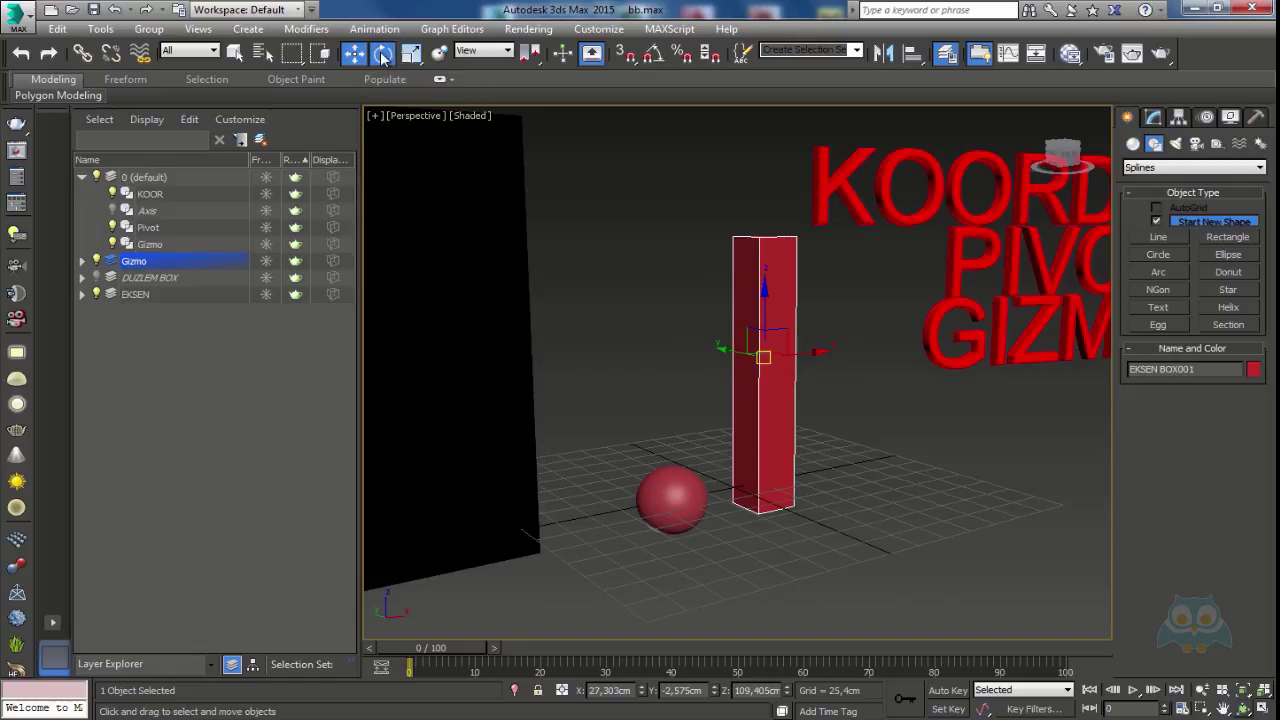
key(e)
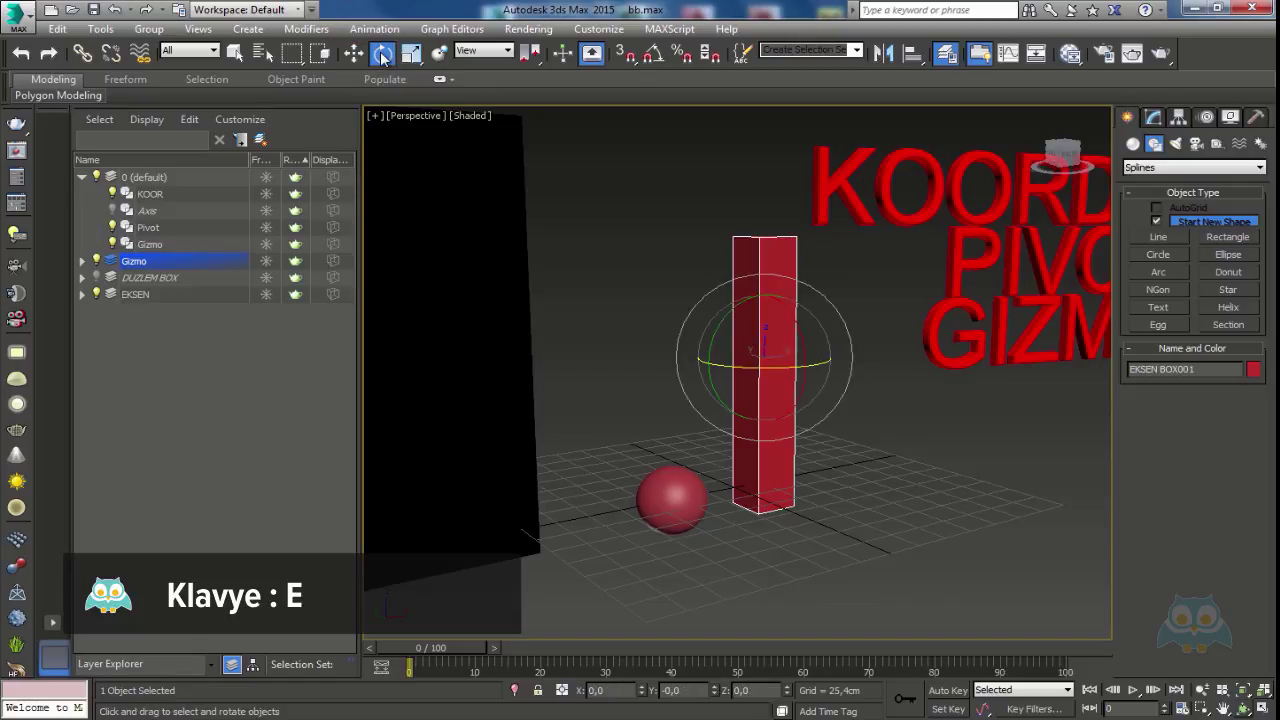
click(414, 55)
key(r)
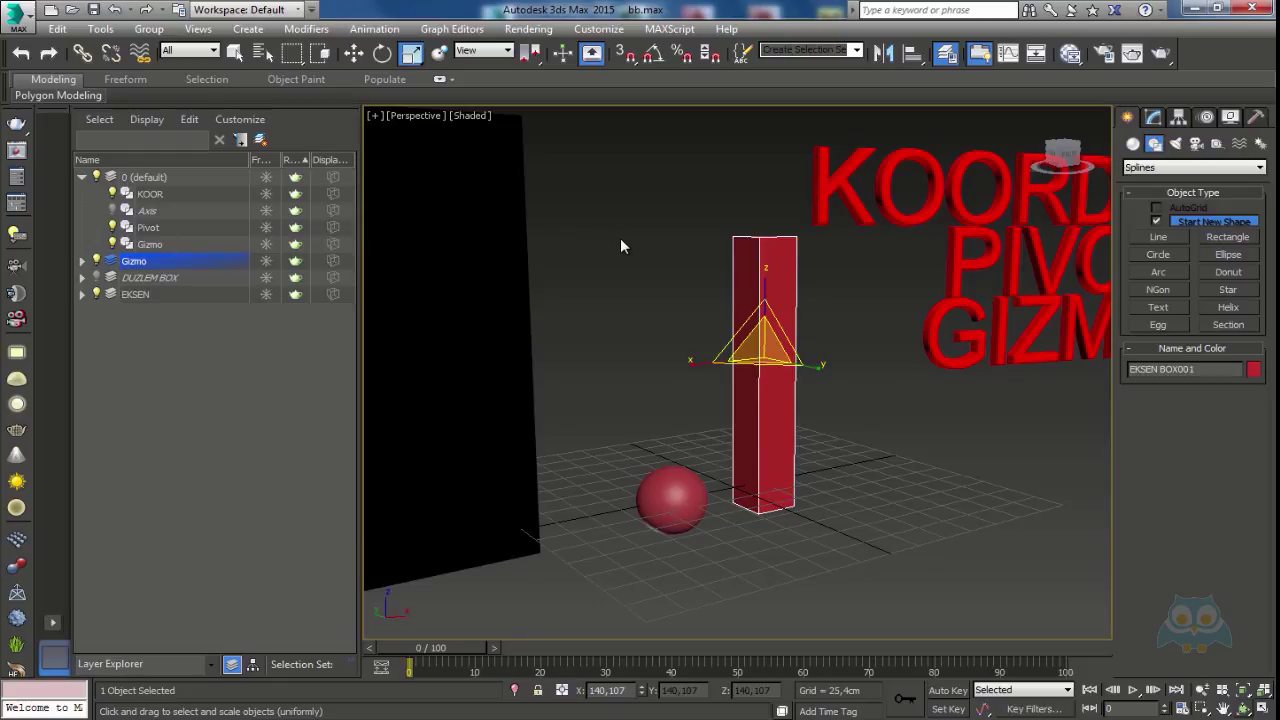
Compare the tall red box's axis display under the Move and Select tools, keeping the box selected
click(356, 55)
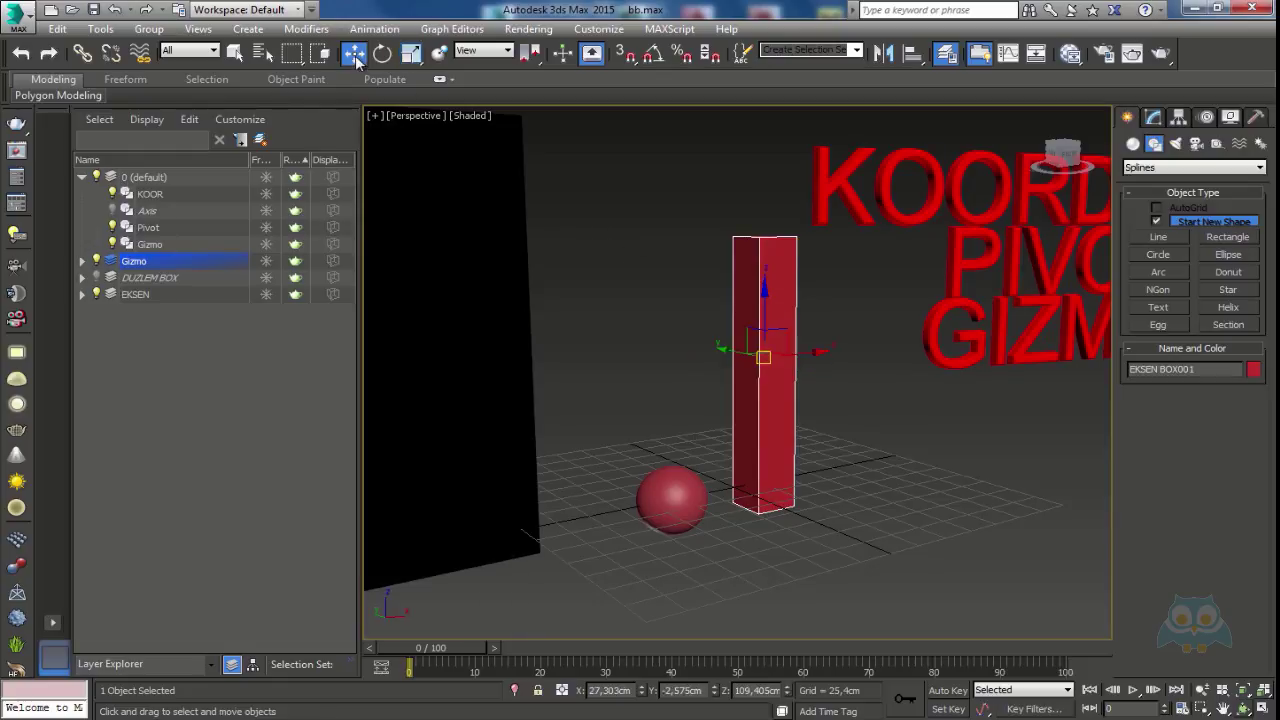
click(665, 328)
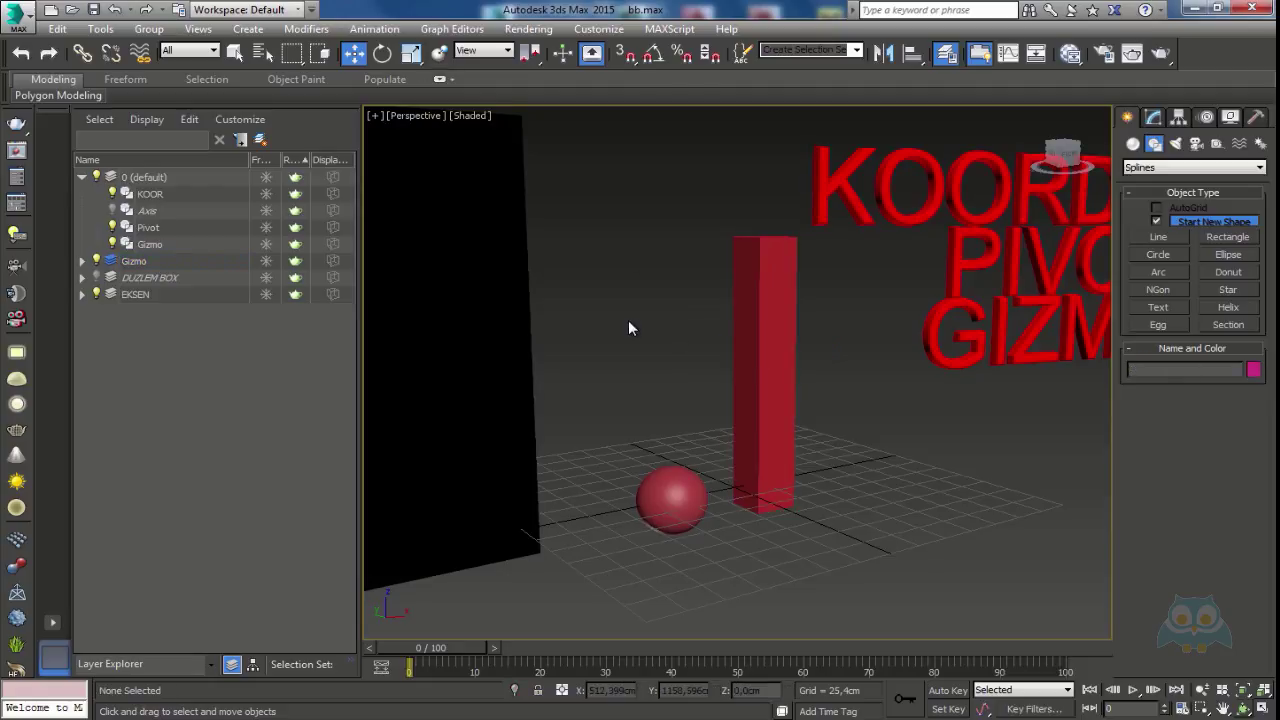
key(q)
key(ctrl+z)
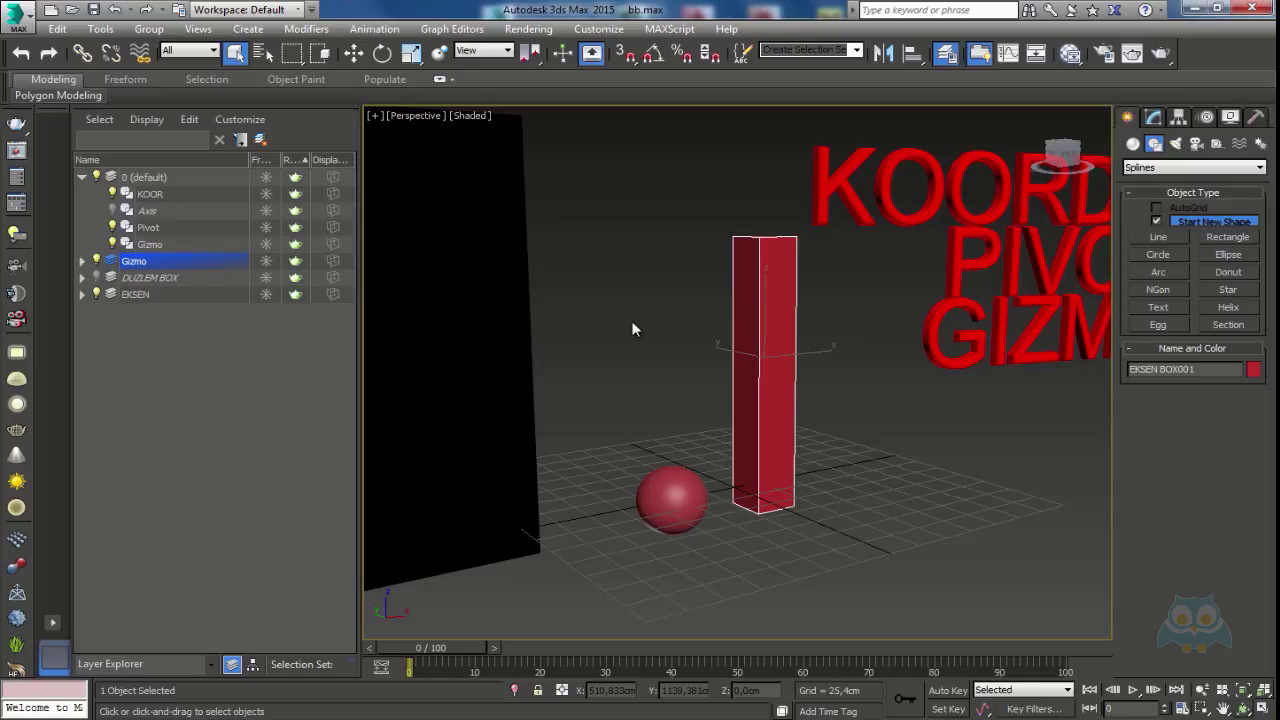
Undo back to the state before the GIZMO text was shown and clear the selection
scroll(651, 340, down, 6)
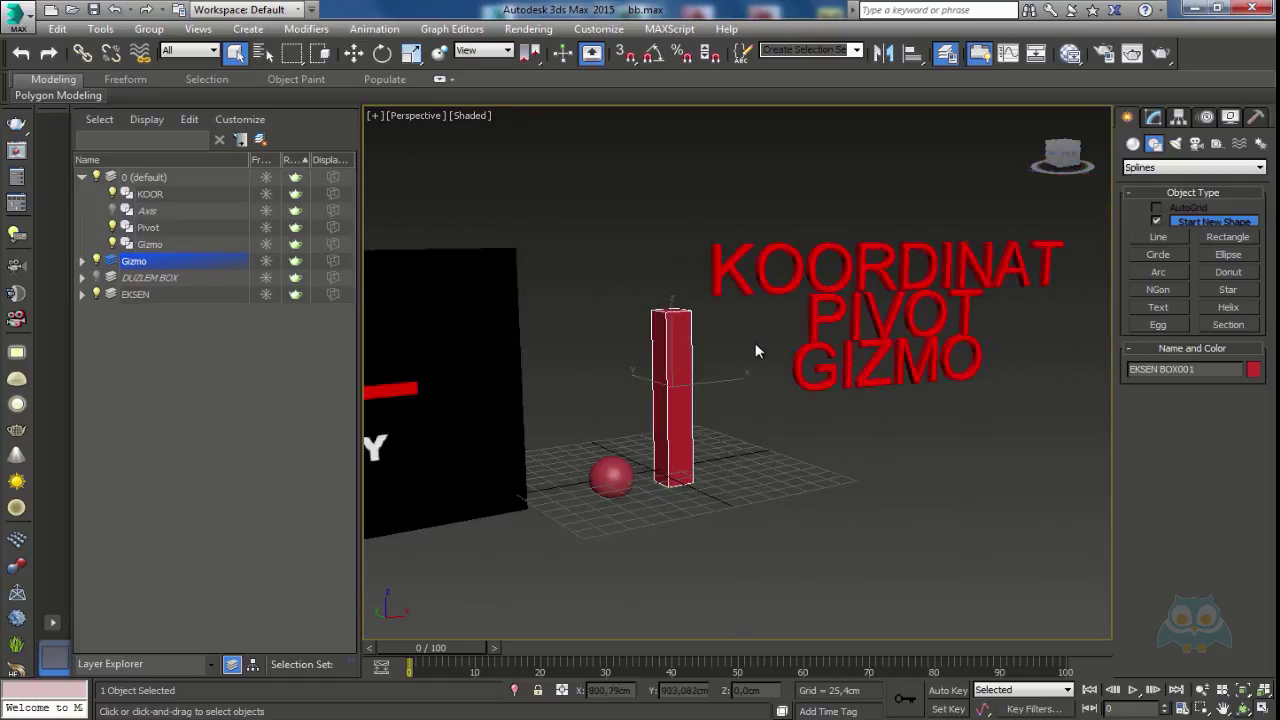
scroll(830, 332, up, 3)
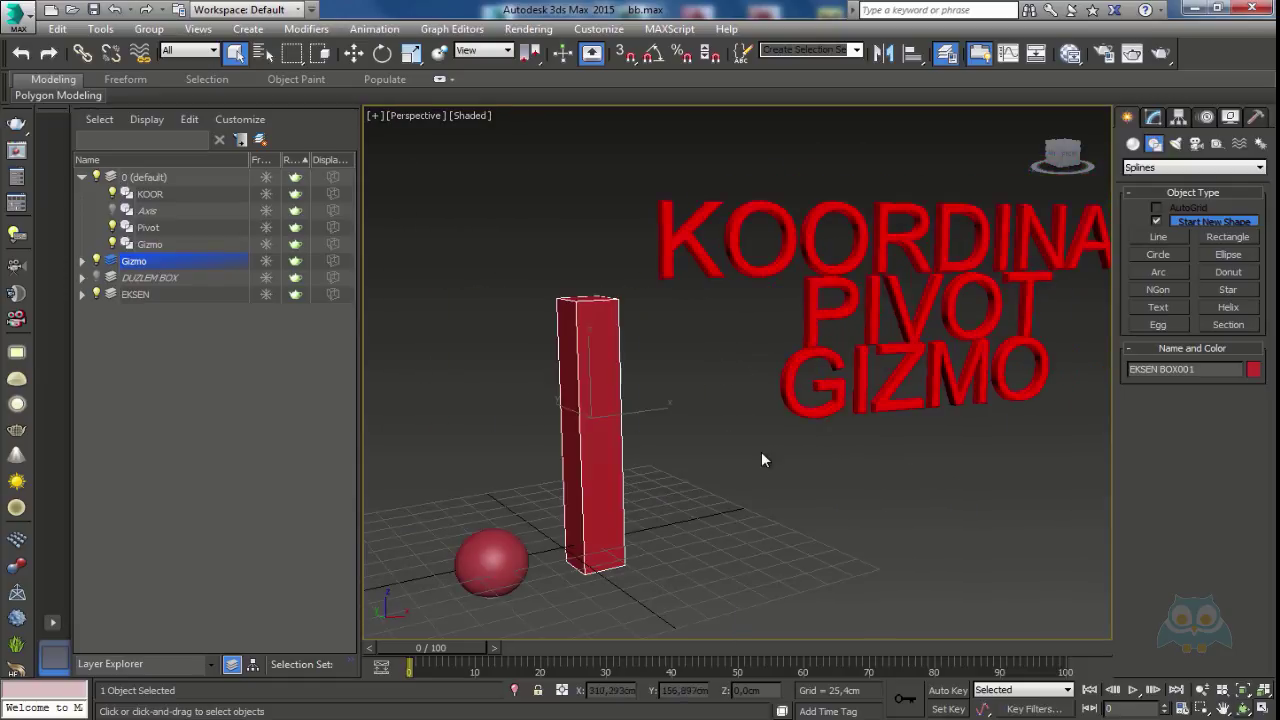
key(ctrl+z)
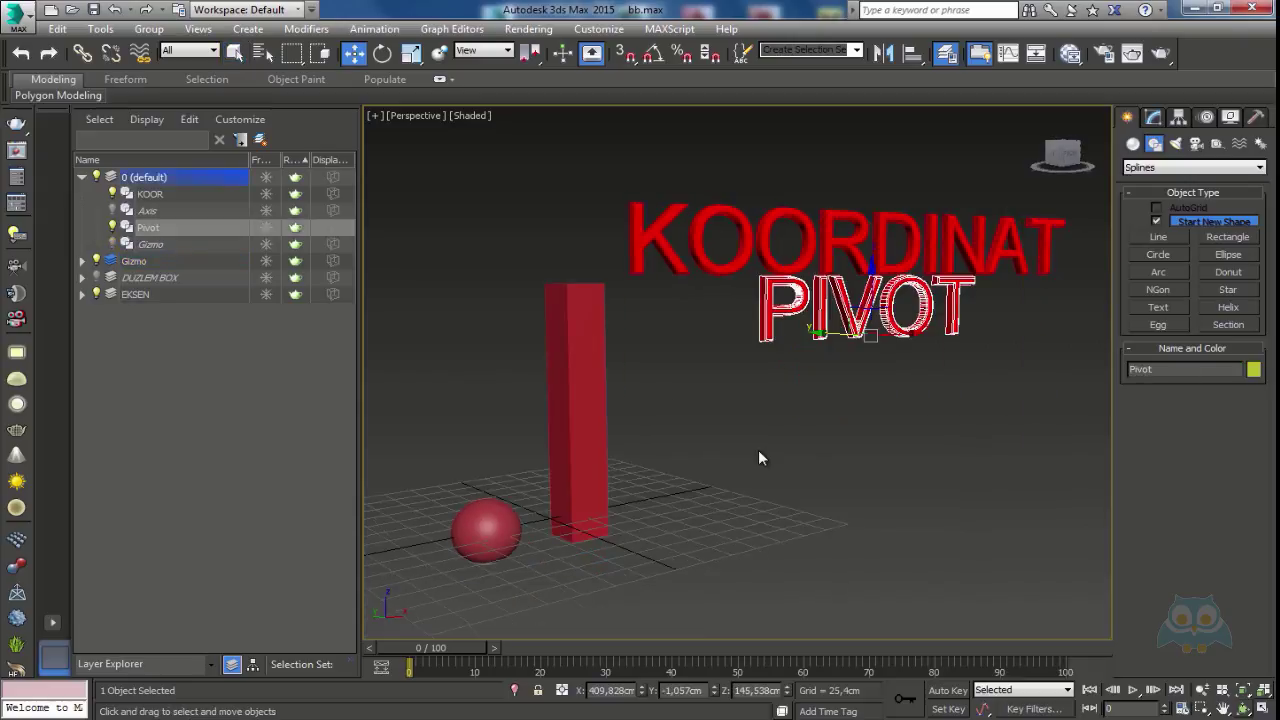
click(592, 400)
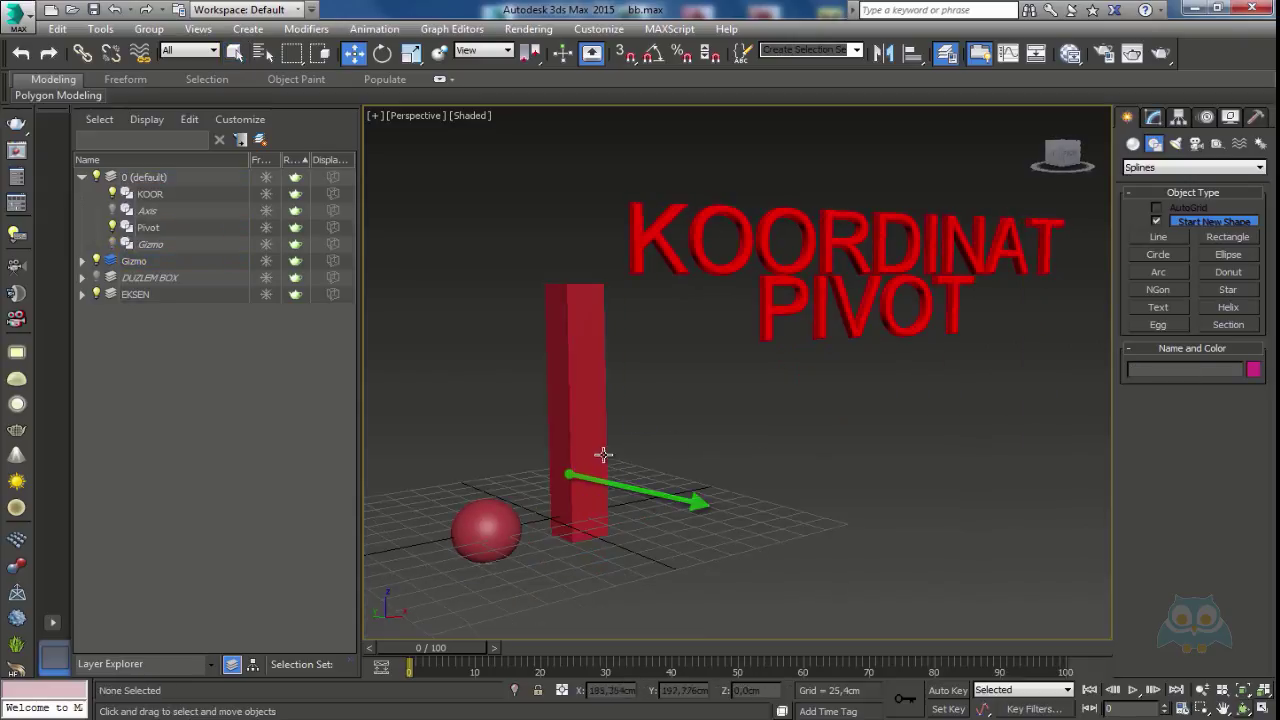
Select the red sphere and examine from several angles where its Move gizmo sits relative to its volume
alt+middle_drag(673, 494, 761, 492)
alt+middle_drag(709, 457, 730, 502)
scroll(703, 487, up, 5)
scroll(730, 502, down, 2)
click(586, 484)
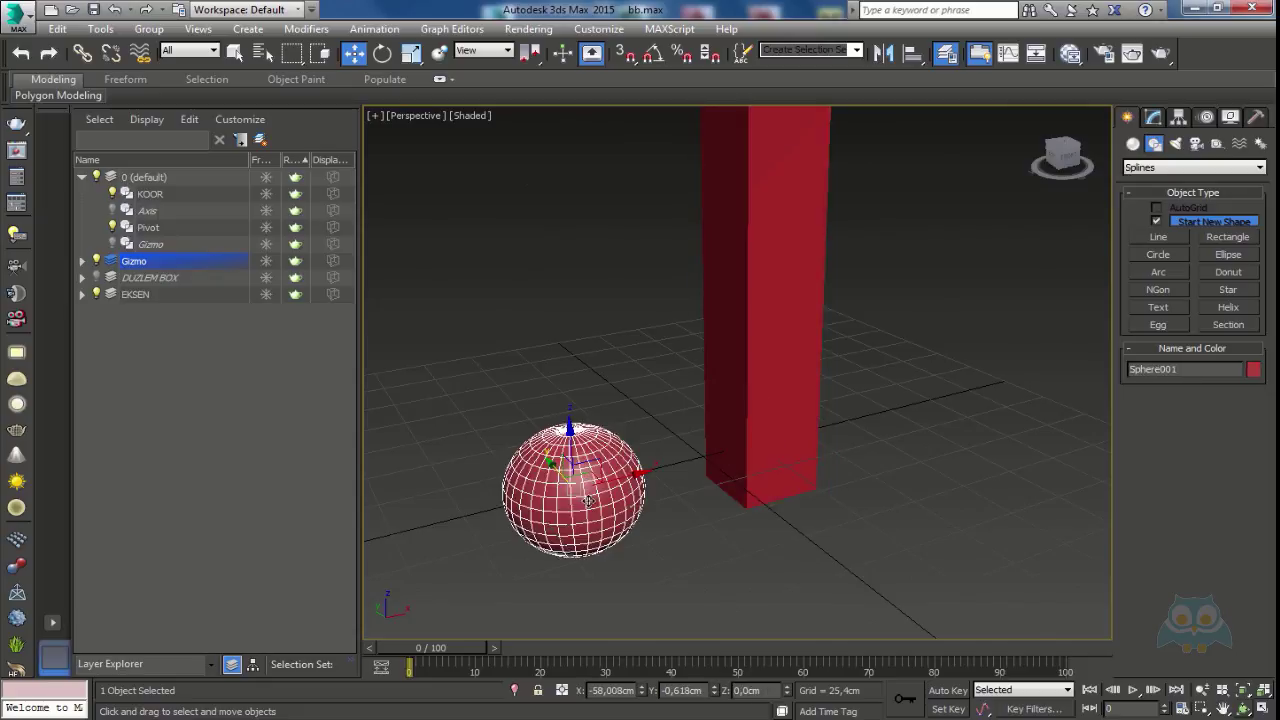
scroll(586, 484, up, 6)
alt+middle_drag(589, 467, 623, 490)
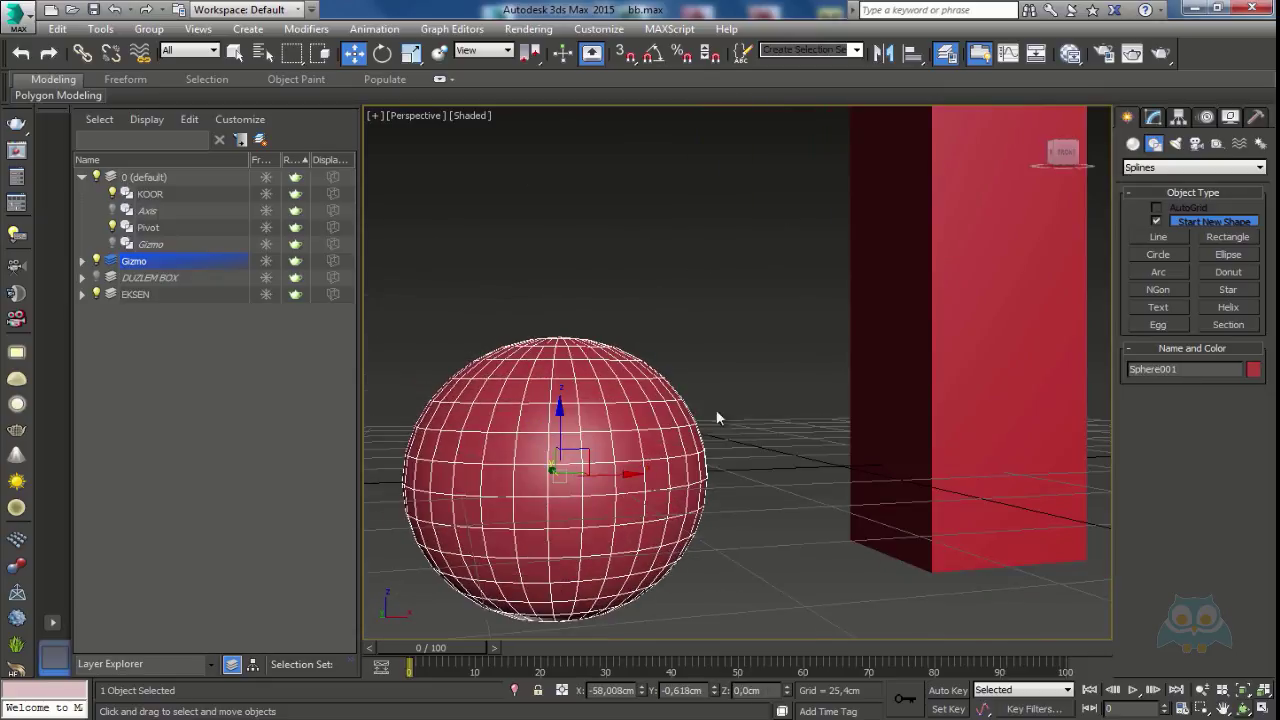
middle_drag(806, 391, 734, 417)
middle_drag(513, 500, 568, 422)
scroll(580, 400, down, 3)
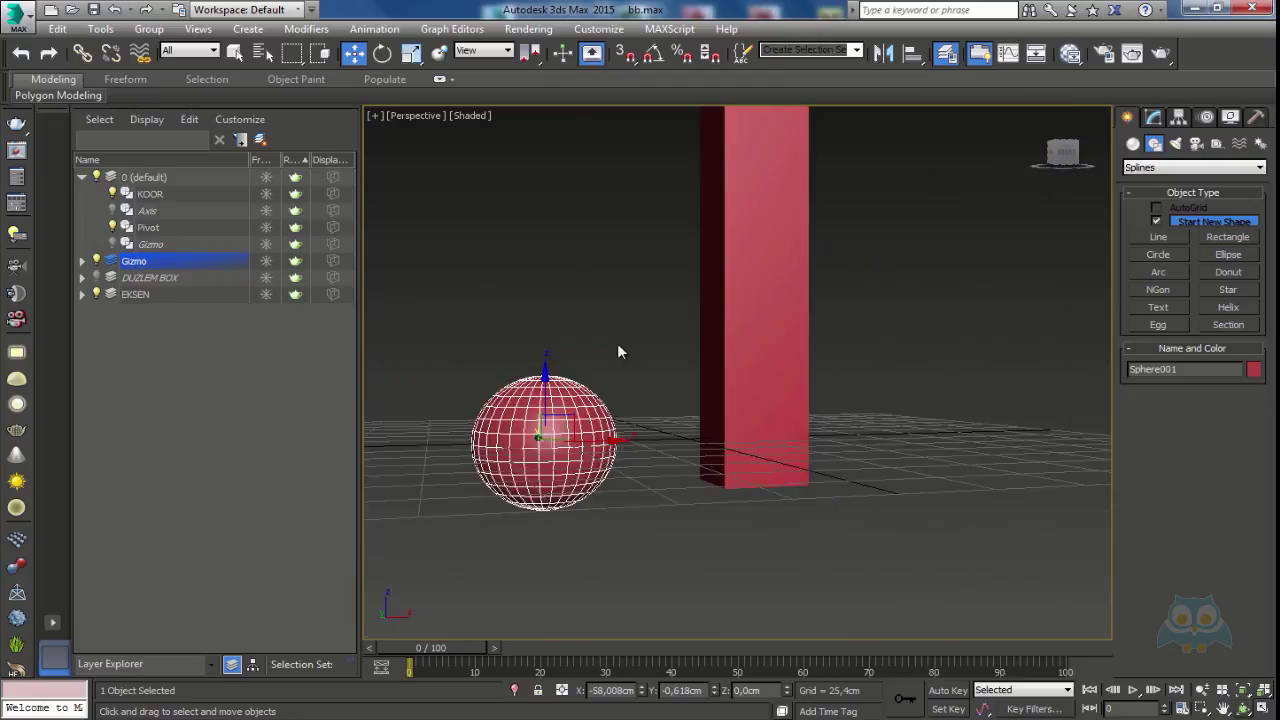
Select the tall red box with the Move tool active and examine where its pivot lies along its height
click(886, 391)
scroll(797, 426, down, 4)
alt+middle_drag(797, 426, 737, 463)
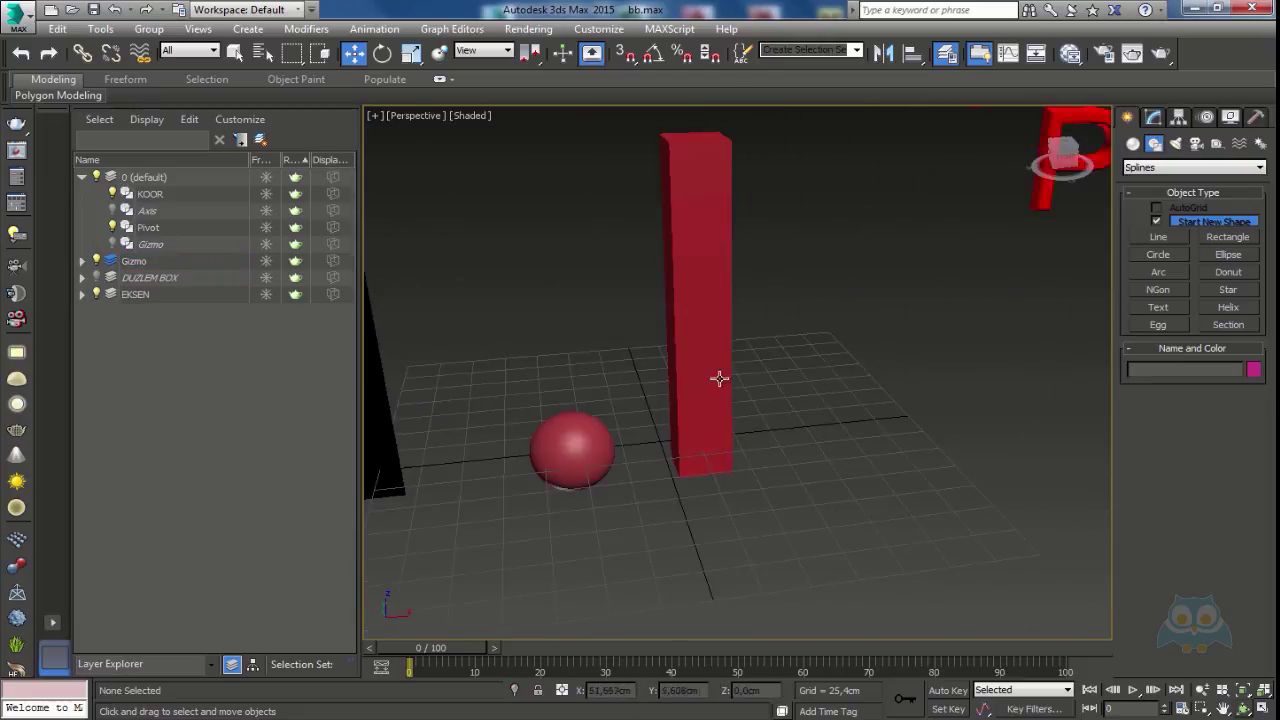
click(735, 462)
alt+middle_drag(817, 380, 787, 427)
drag(694, 508, 826, 437)
alt+middle_drag(826, 437, 831, 465)
scroll(808, 465, up, 4)
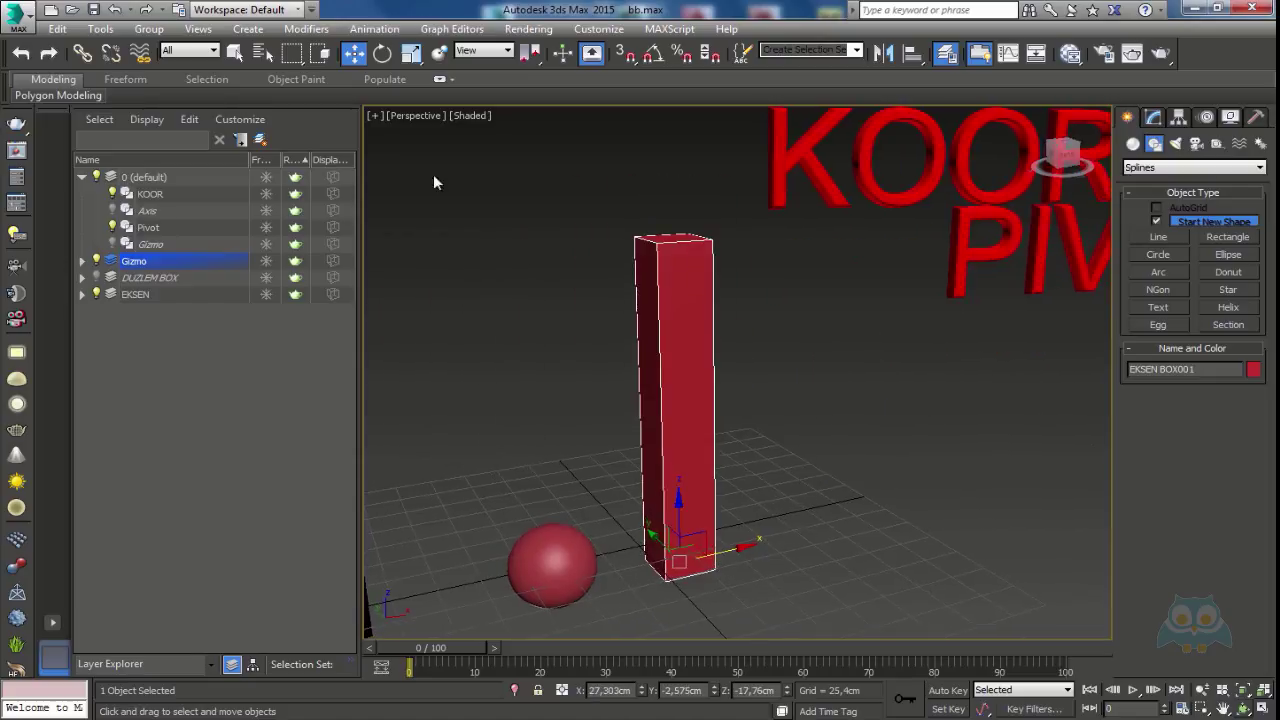
Try to rotate the tall red box about its base pivot
click(382, 53)
drag(690, 505, 654, 582)
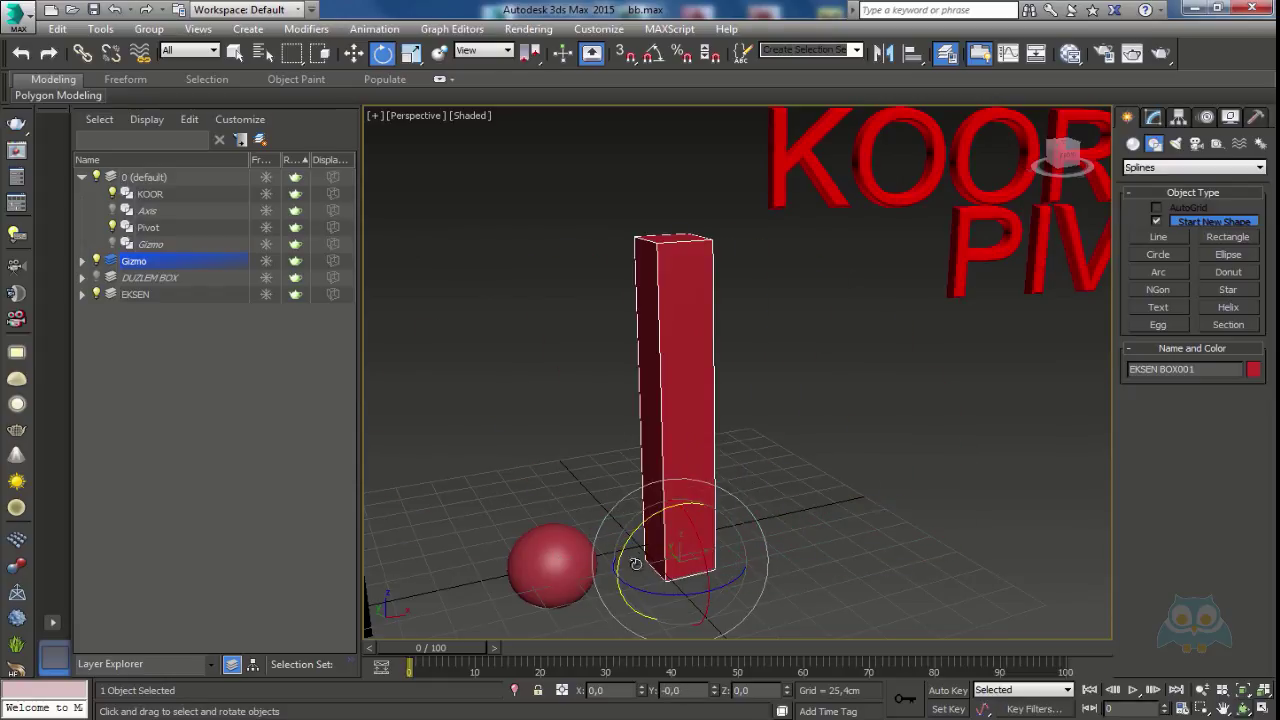
mouse_move(632, 538)
mouse_down()
mouse_move(690, 532)
mouse_move(633, 538)
mouse_up()
Try to scale the tall red box from its base pivot, ending with the Move tool active
click(411, 53)
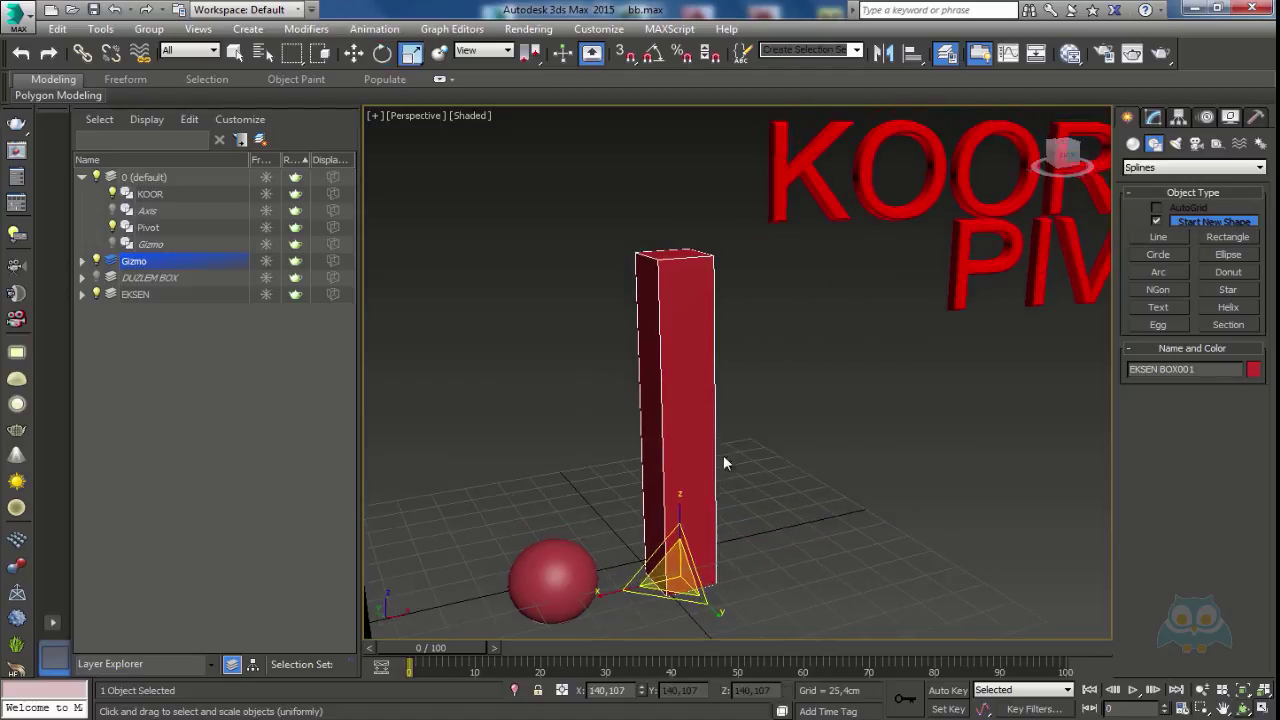
drag(680, 500, 719, 495)
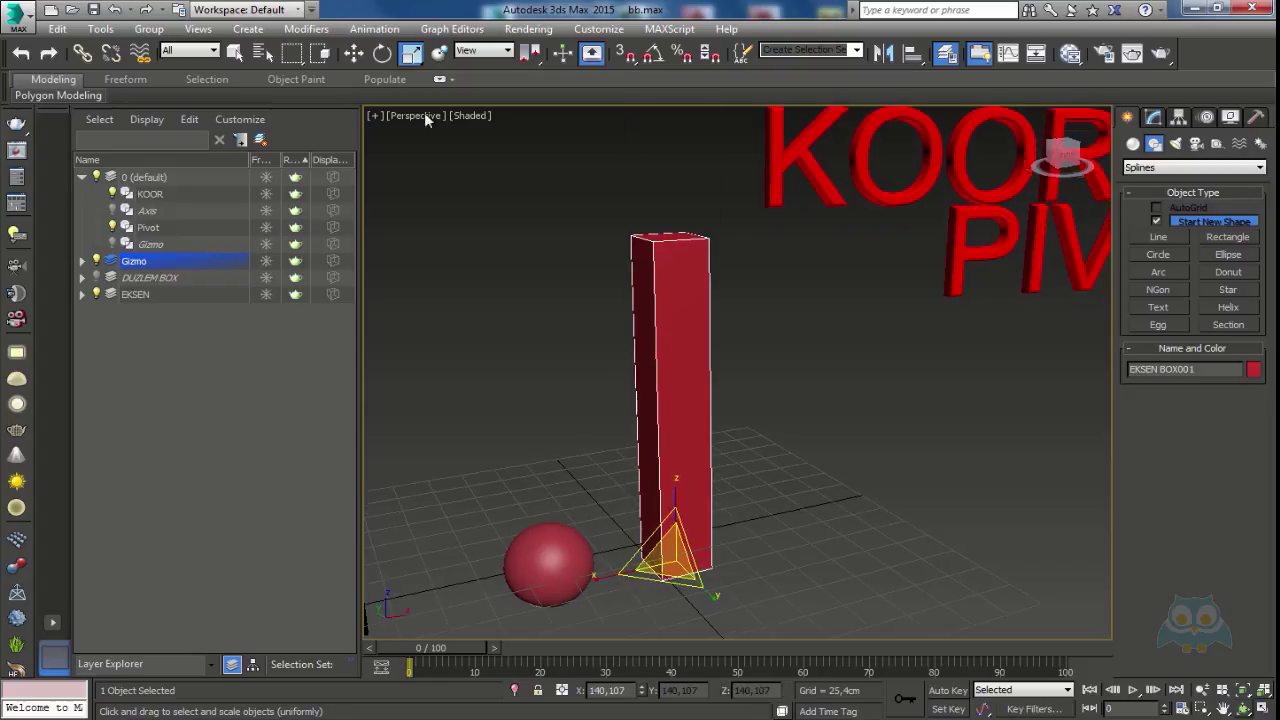
click(354, 52)
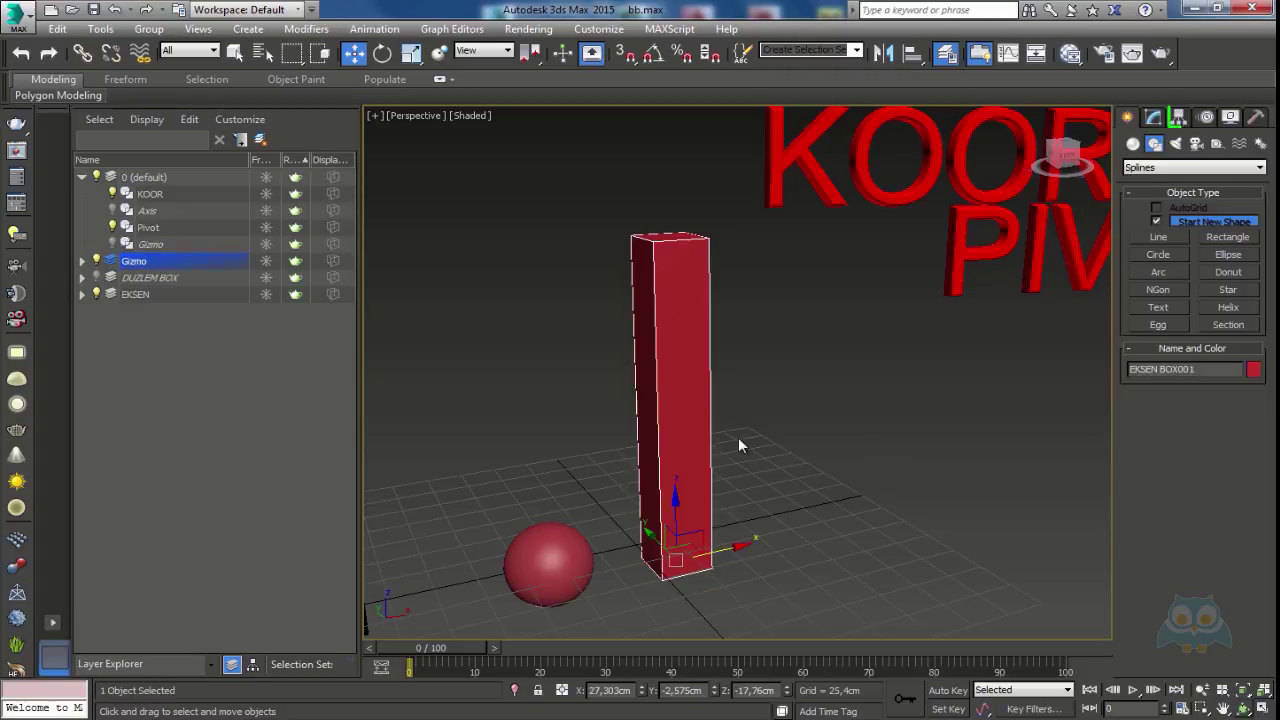
alt+middle_drag(775, 446, 770, 440)
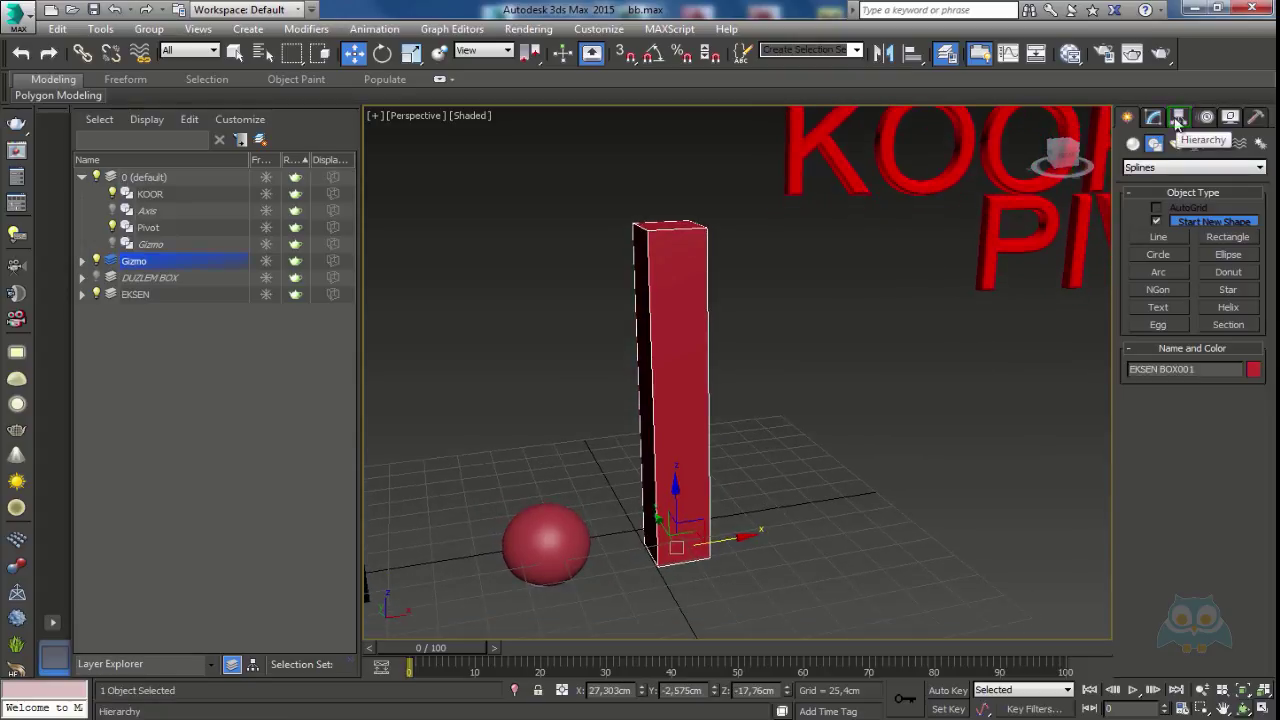
Open the Hierarchy pivot settings for the tall red box and enable Affect Pivot Only
click(1179, 118)
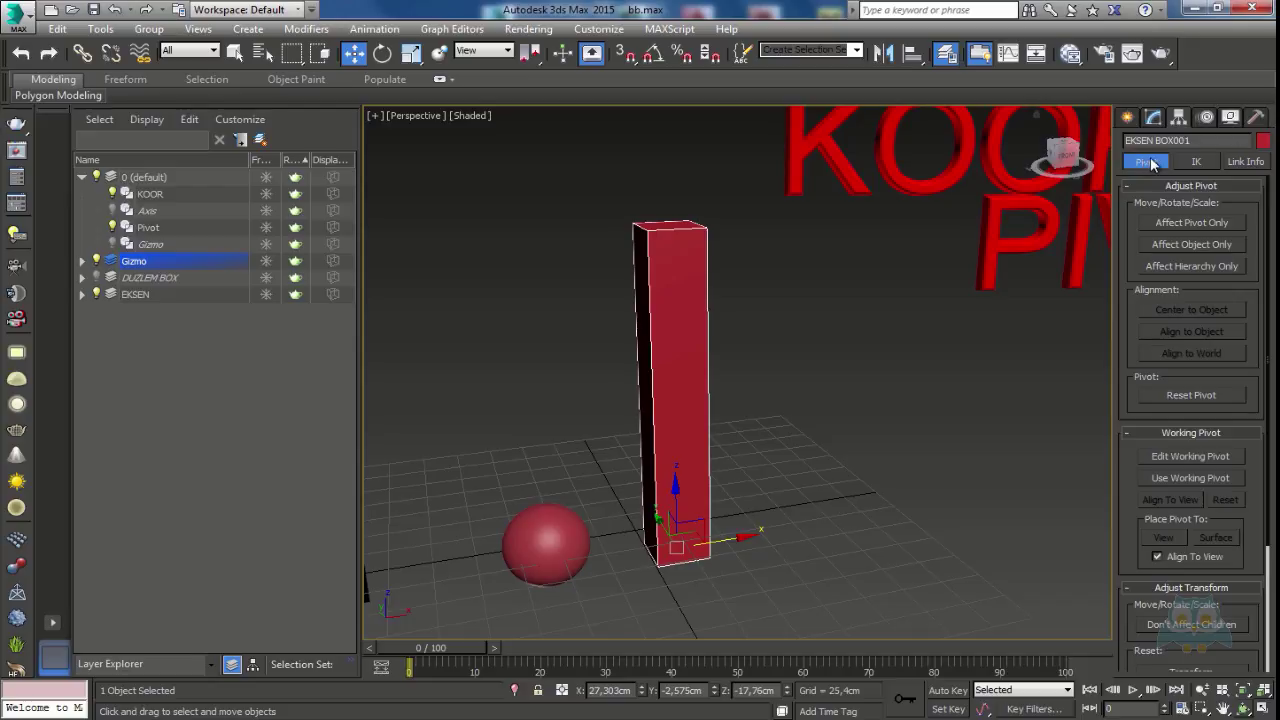
click(876, 418)
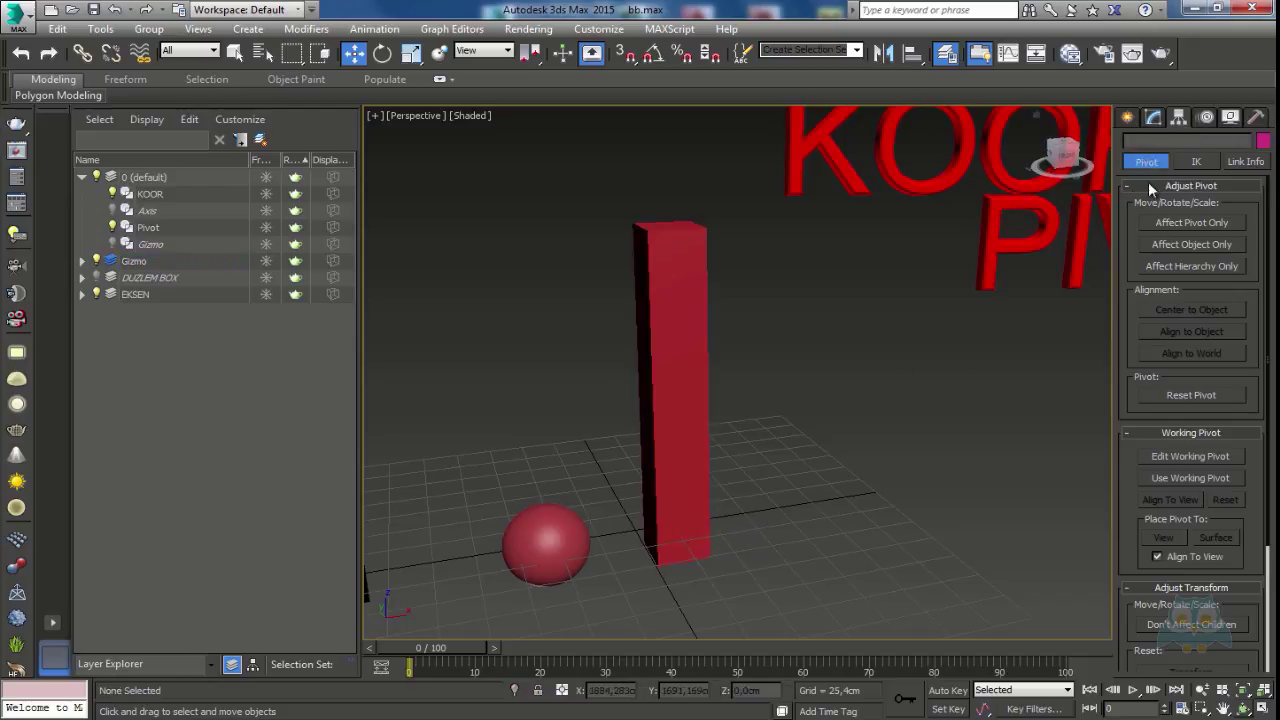
click(693, 294)
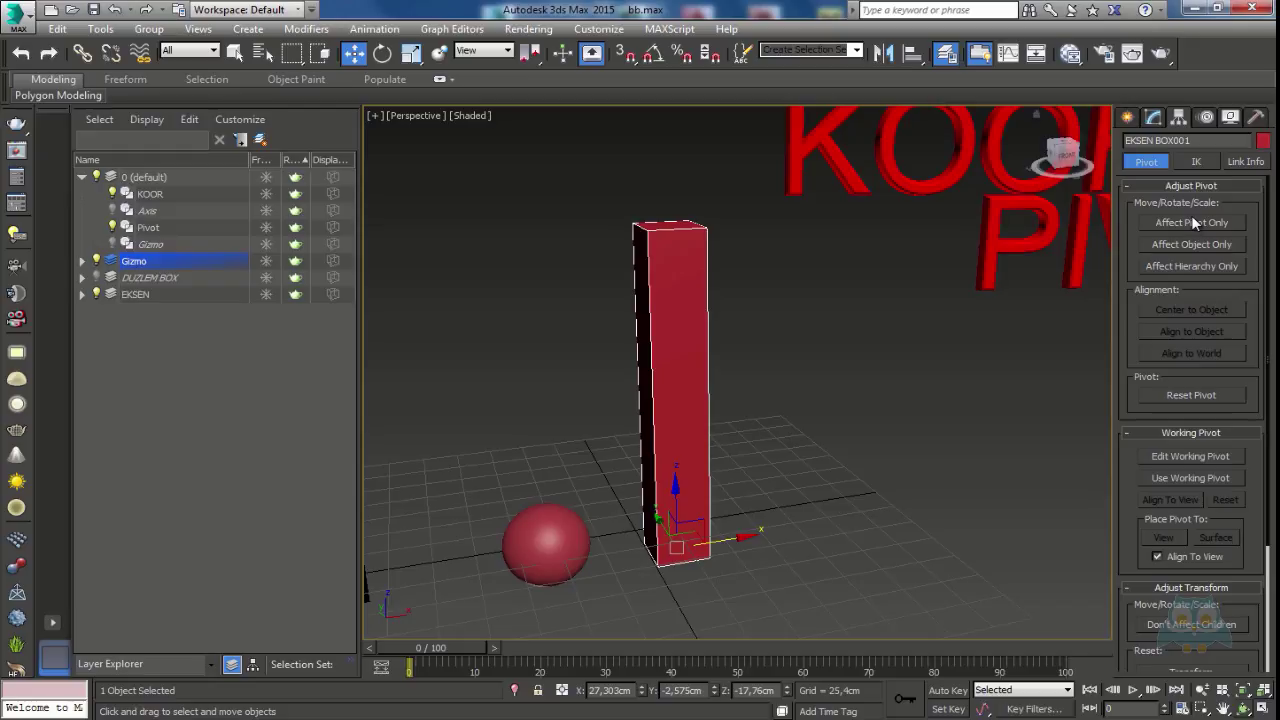
click(1198, 222)
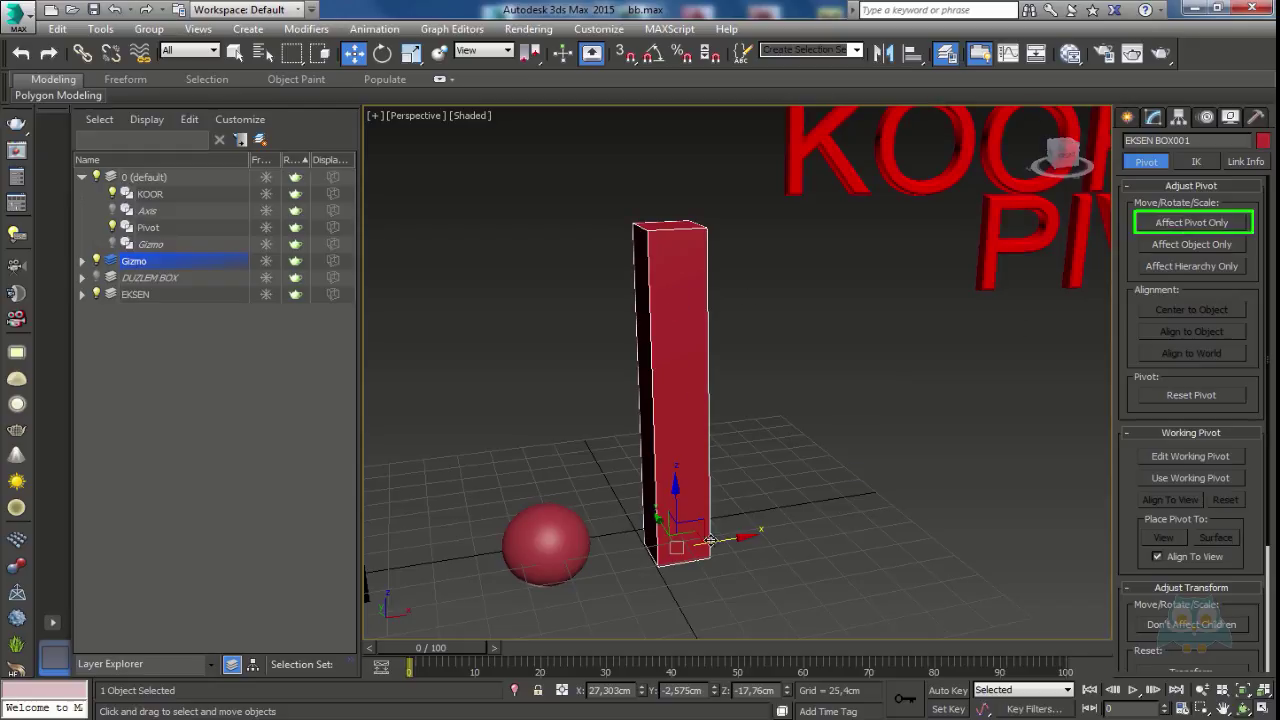
click(1197, 226)
click(1195, 221)
mouse_move(789, 534)
alt+middle_down()
mouse_move(758, 487)
mouse_move(792, 503)
mouse_move(777, 514)
alt+middle_up()
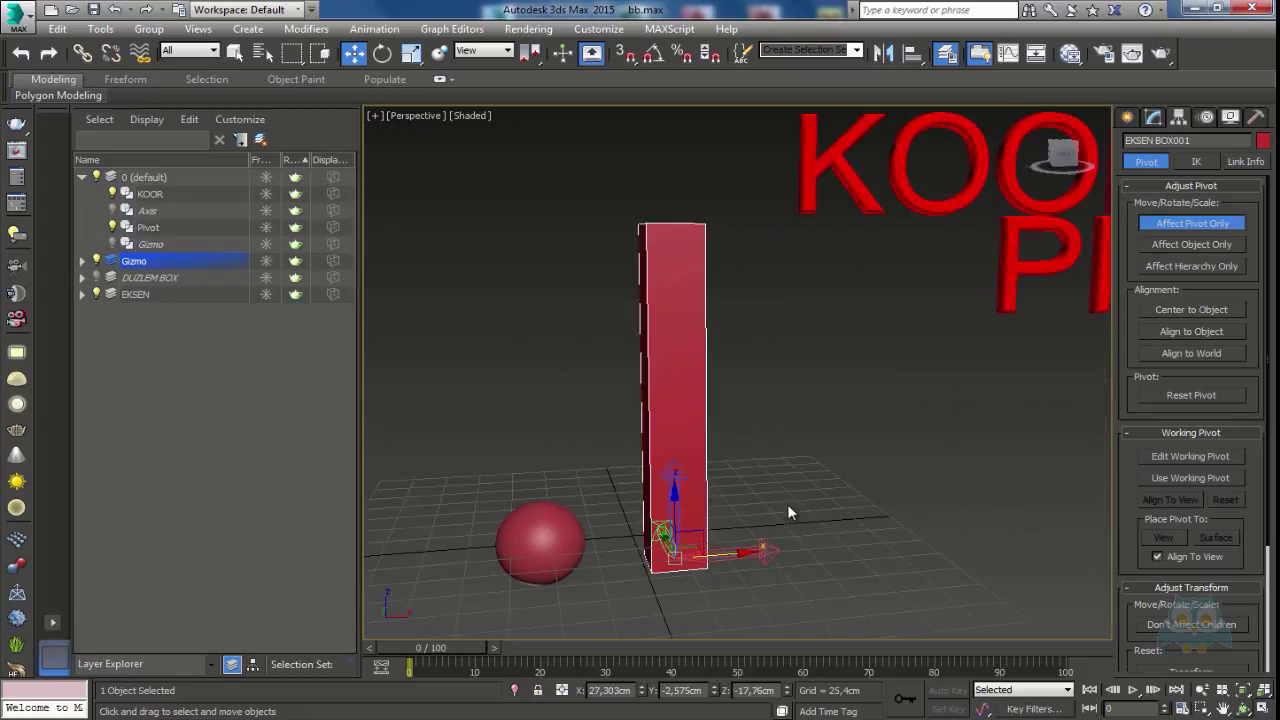
In the Front view, raise the box's pivot about 113.94 cm to mid-height and turn off Affect Pivot Only
key(f)
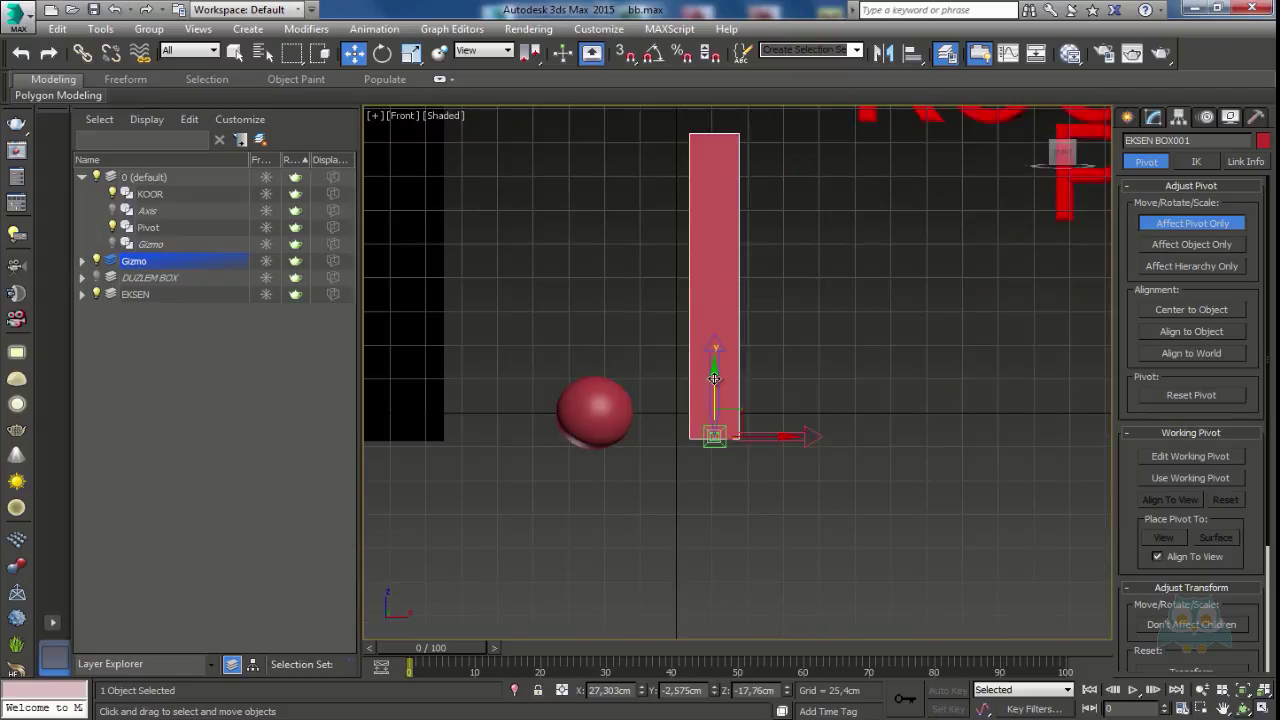
drag(714, 378, 708, 229)
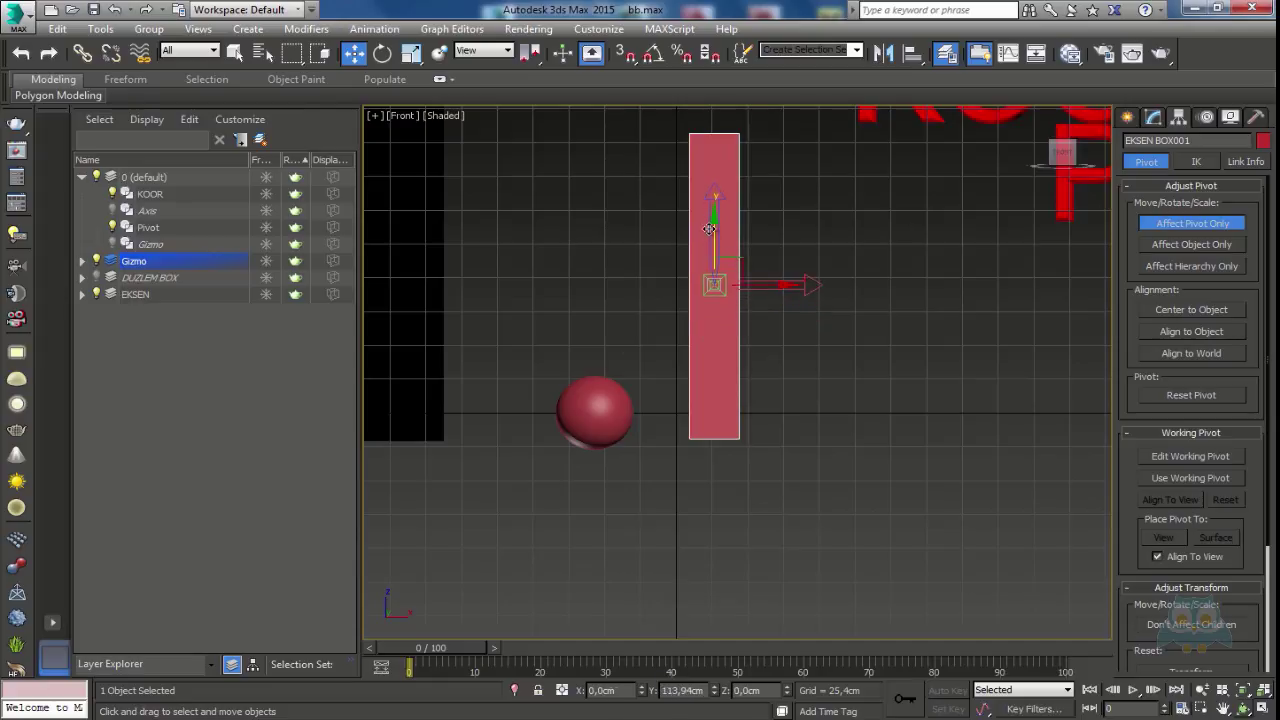
click(1175, 222)
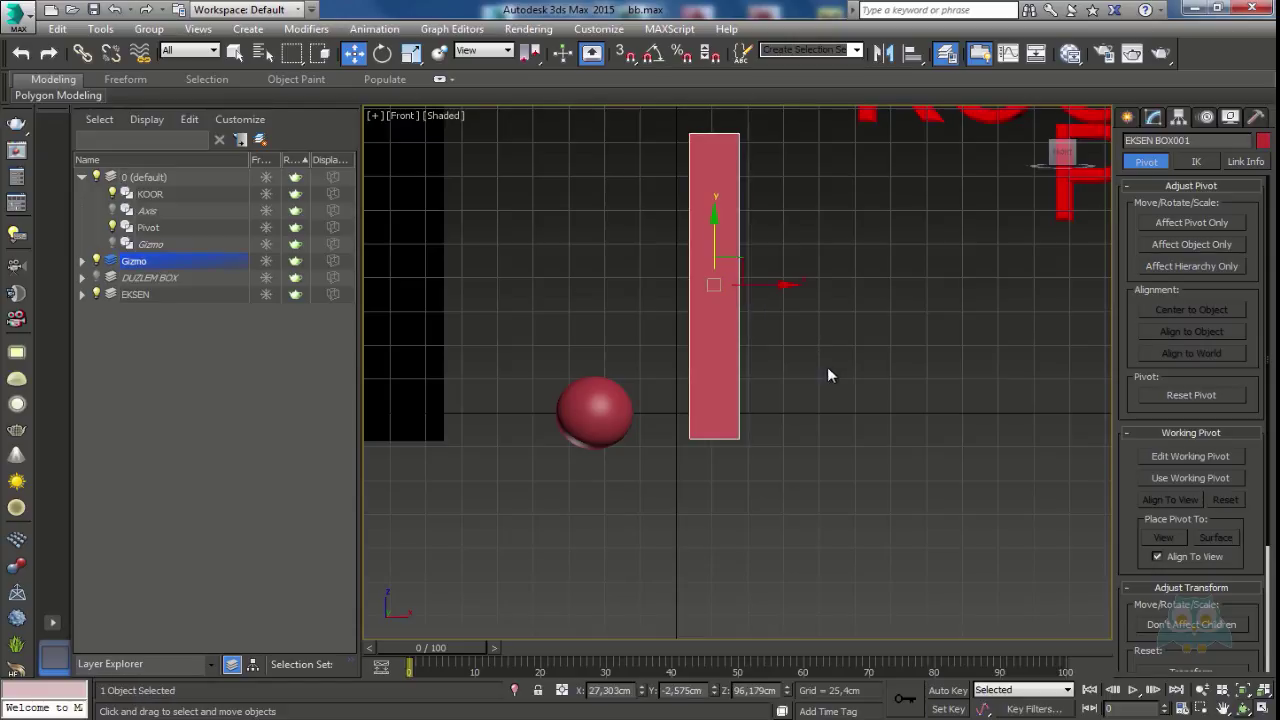
Try to rotate the tall red box about its mid-height pivot in the Perspective view
key(p)
alt+middle_drag(813, 306, 835, 430)
click(382, 53)
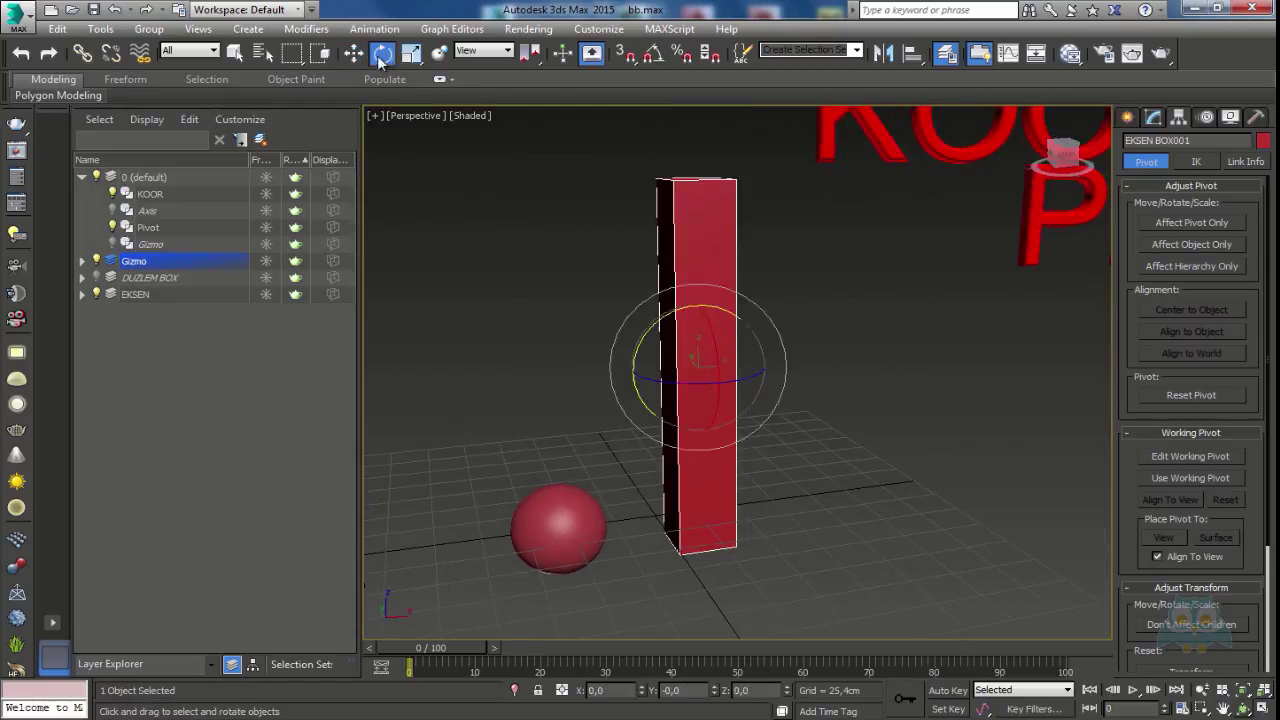
alt+middle_drag(804, 291, 848, 289)
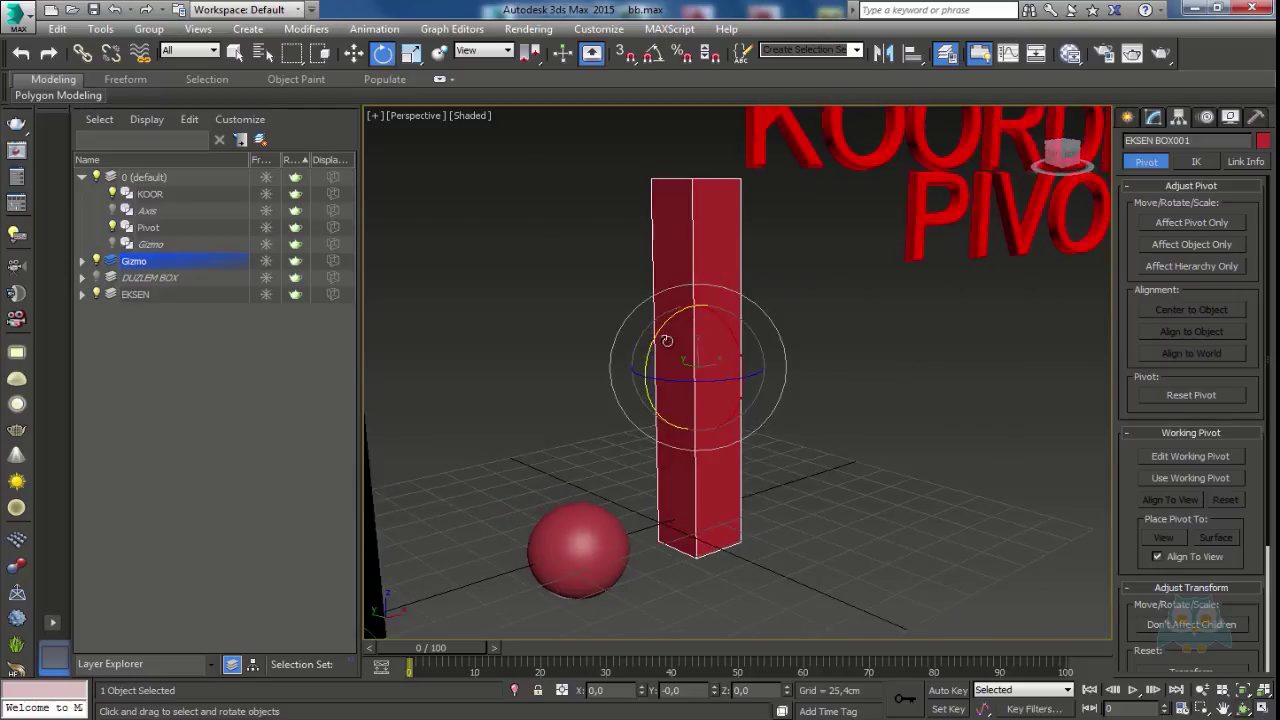
drag(652, 343, 820, 333)
alt+middle_drag(820, 333, 812, 345)
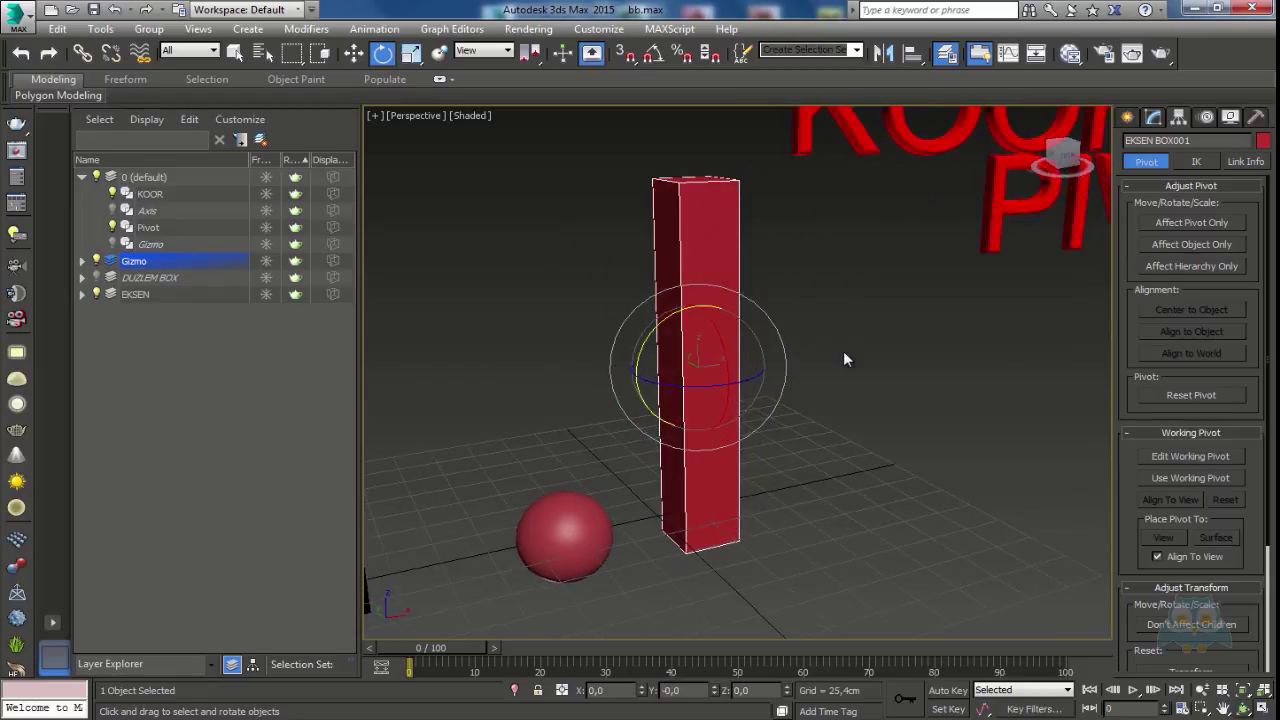
Lock Move X, Rotate Y and Scale Z in the tall red box's Link Info, with the Move tool active
click(1245, 161)
click(354, 53)
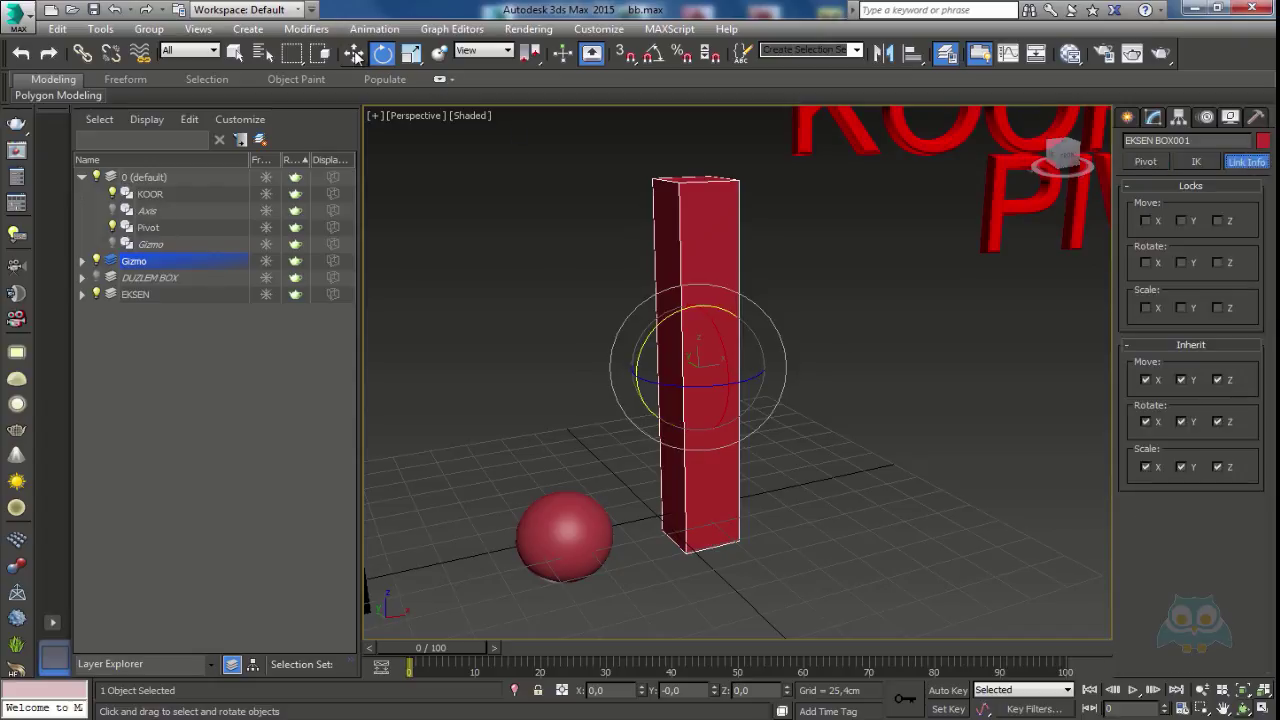
click(1147, 221)
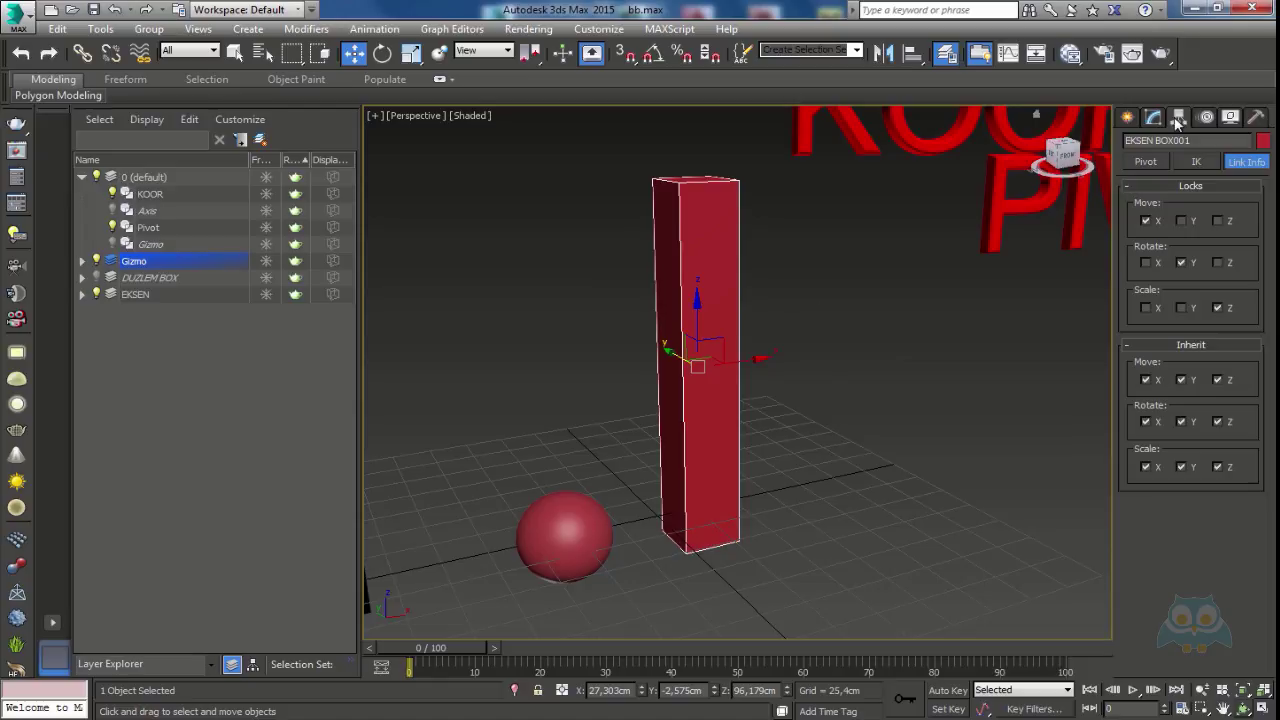
Clear the tall red box's Scale Z lock and open its modifier stack and Box parameters
click(1145, 161)
click(1246, 161)
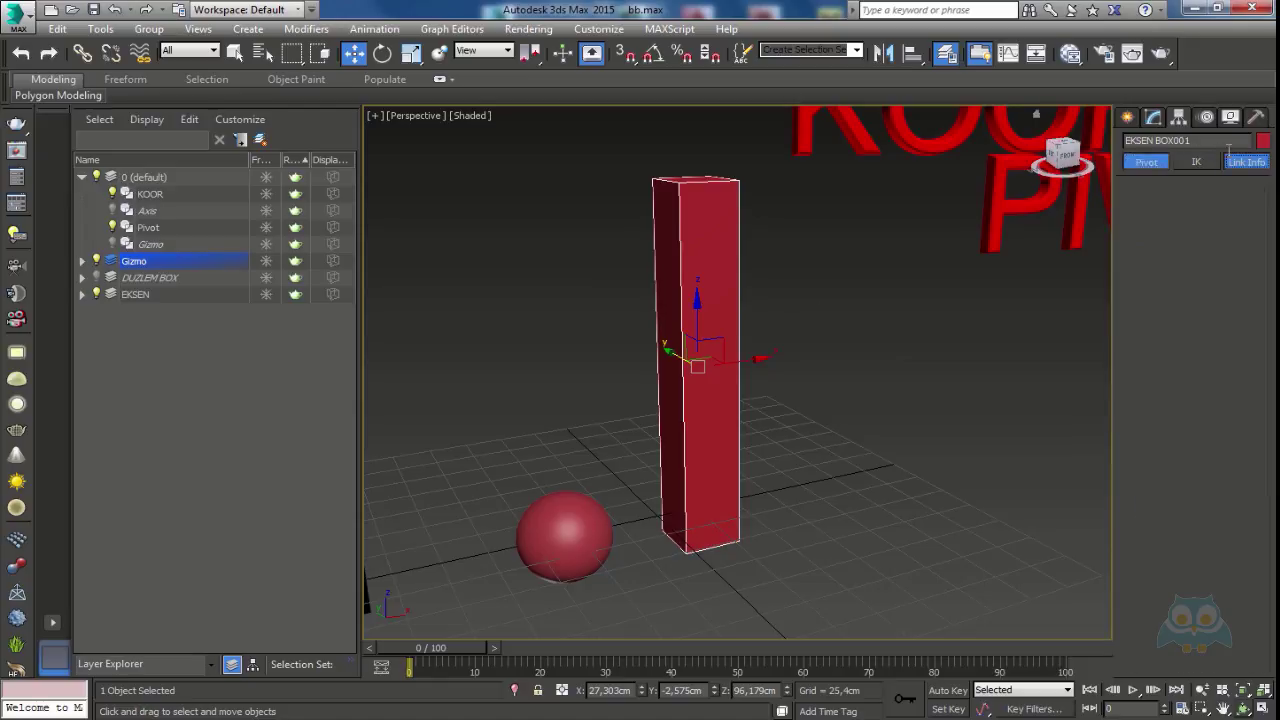
click(1155, 119)
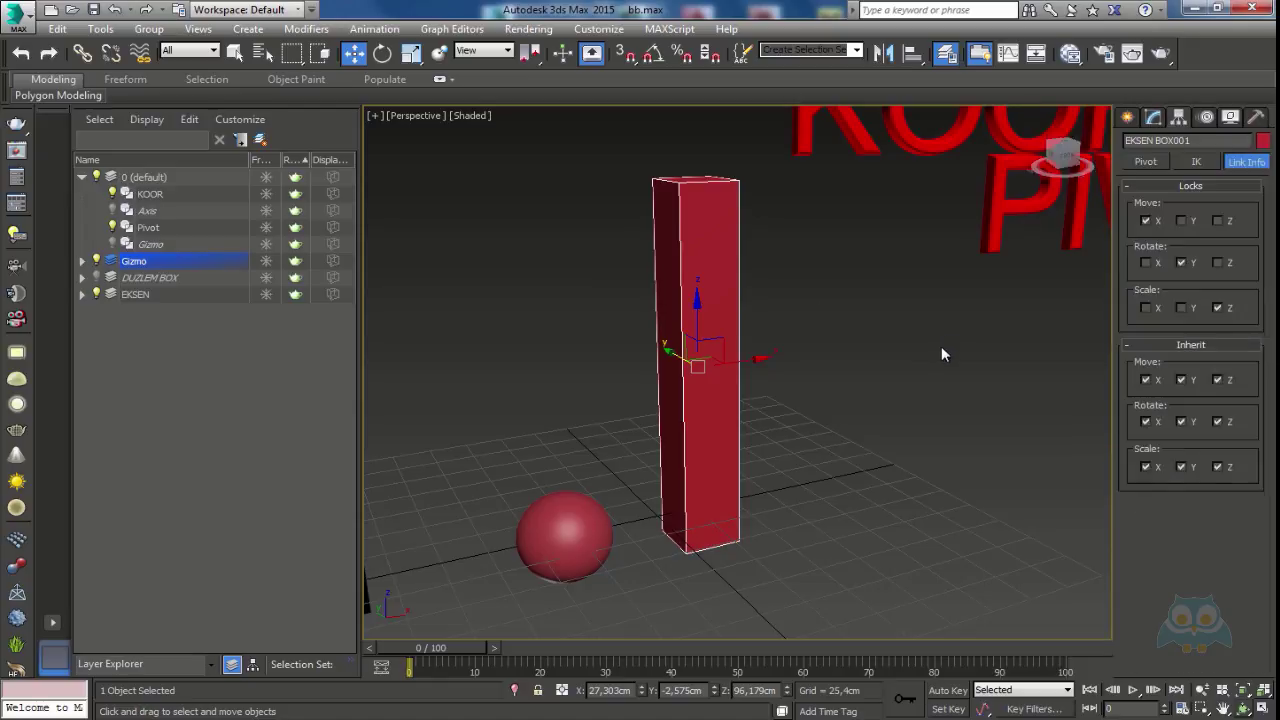
click(1218, 307)
click(1150, 162)
click(1153, 118)
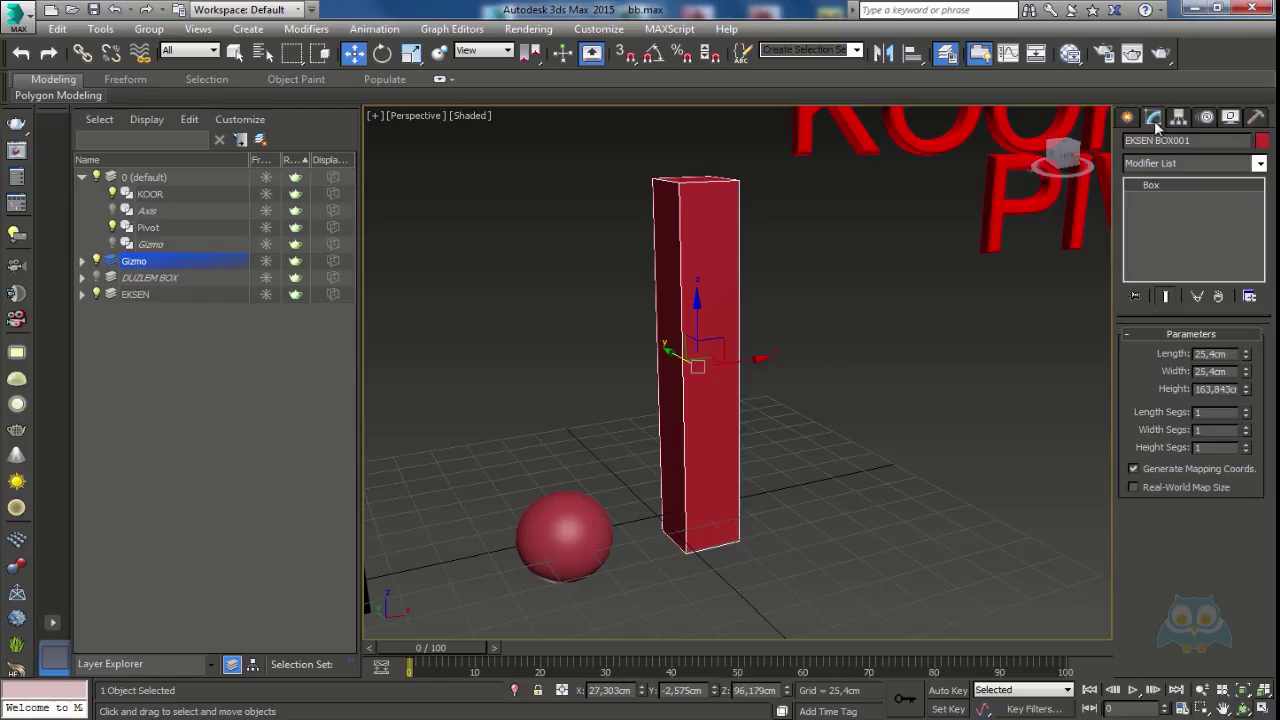
Select the KOORDINAT text in the Front view with the Rotate tool active
middle_drag(823, 391, 835, 417)
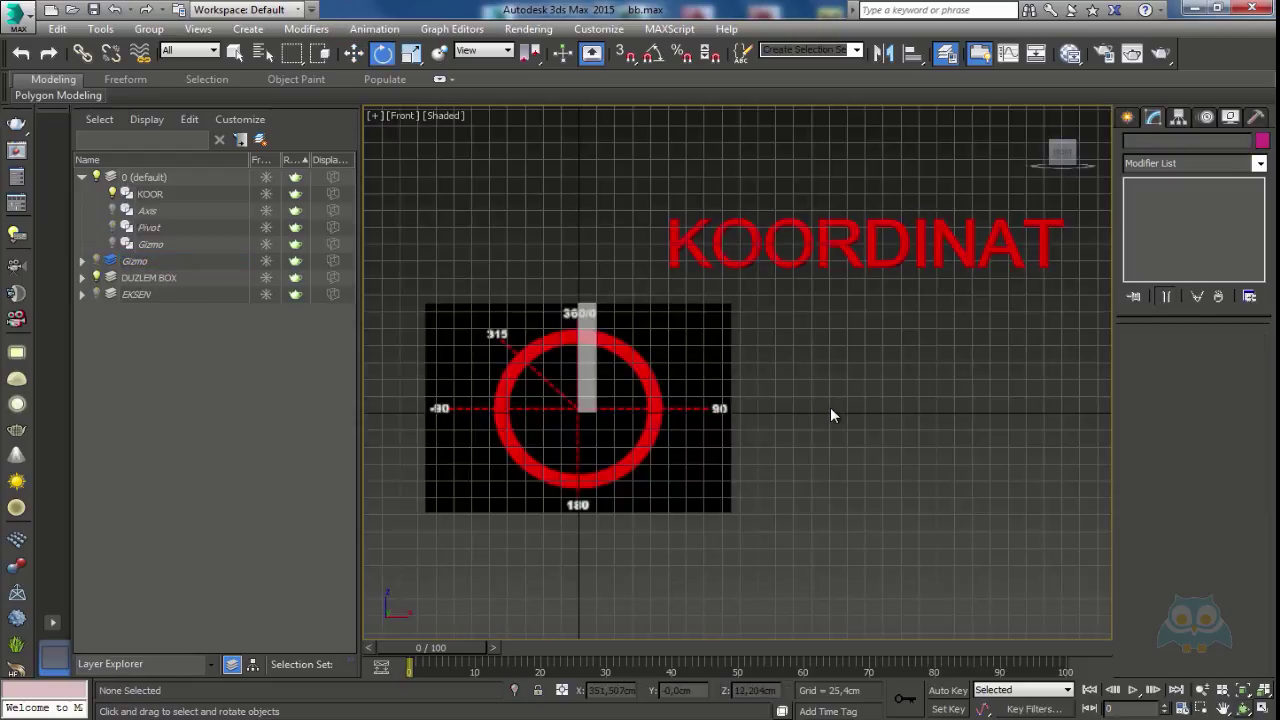
click(843, 242)
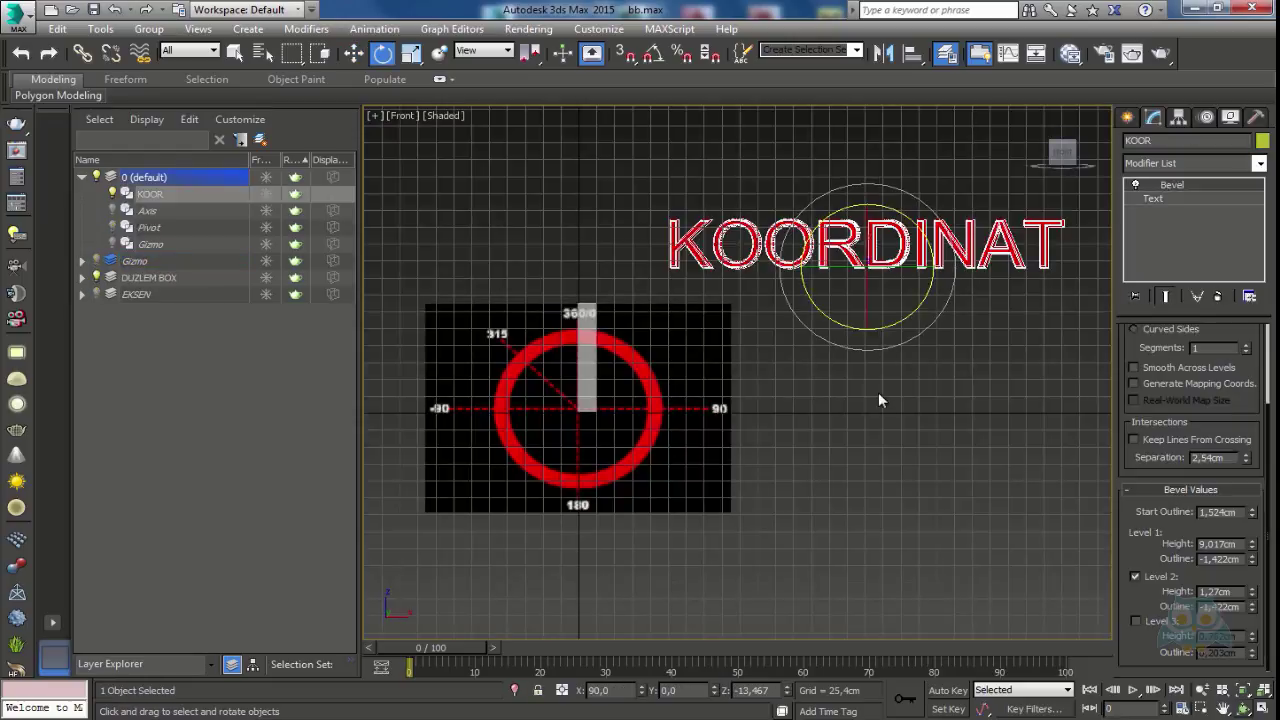
Clear the selection of the KOORDINAT text with the Move tool active
click(354, 53)
click(915, 470)
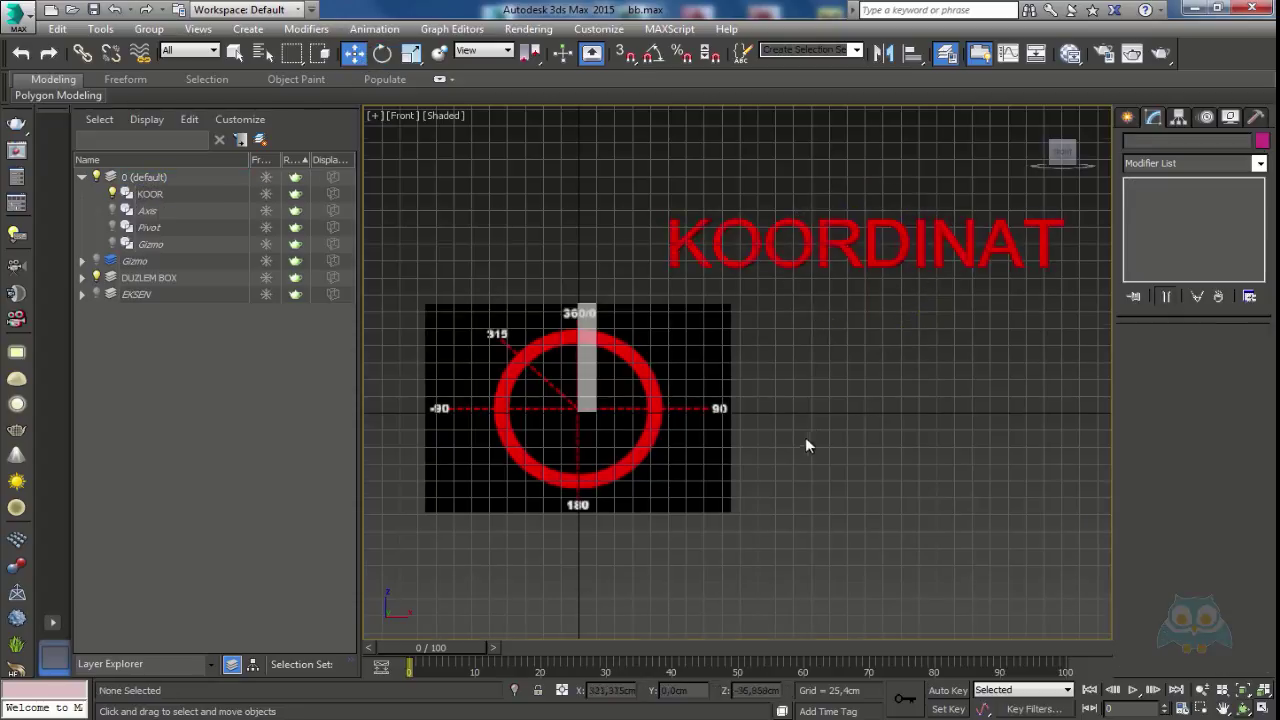
middle_drag(809, 448, 820, 423)
middle_drag(757, 391, 794, 414)
middle_drag(957, 396, 912, 406)
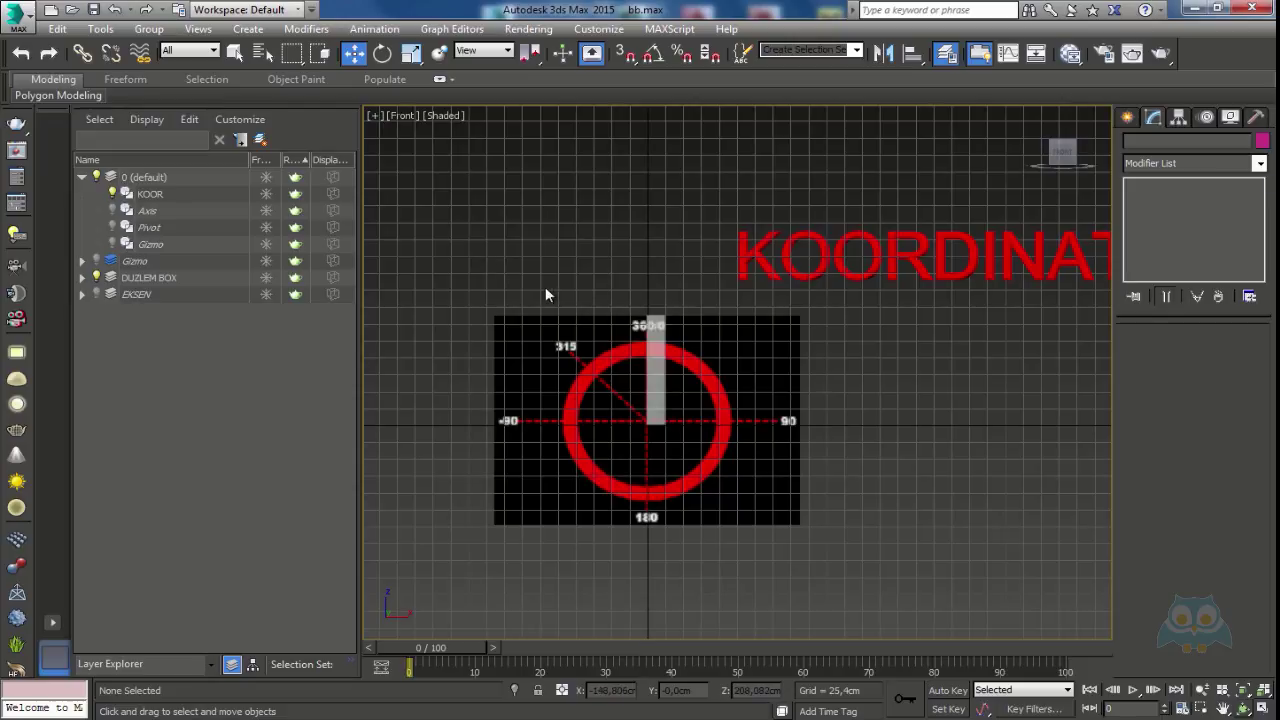
Examine how the DUZLEM BOX lines up with the 360/0 mark of the angle dial, selecting the box
scroll(656, 318, up, 5)
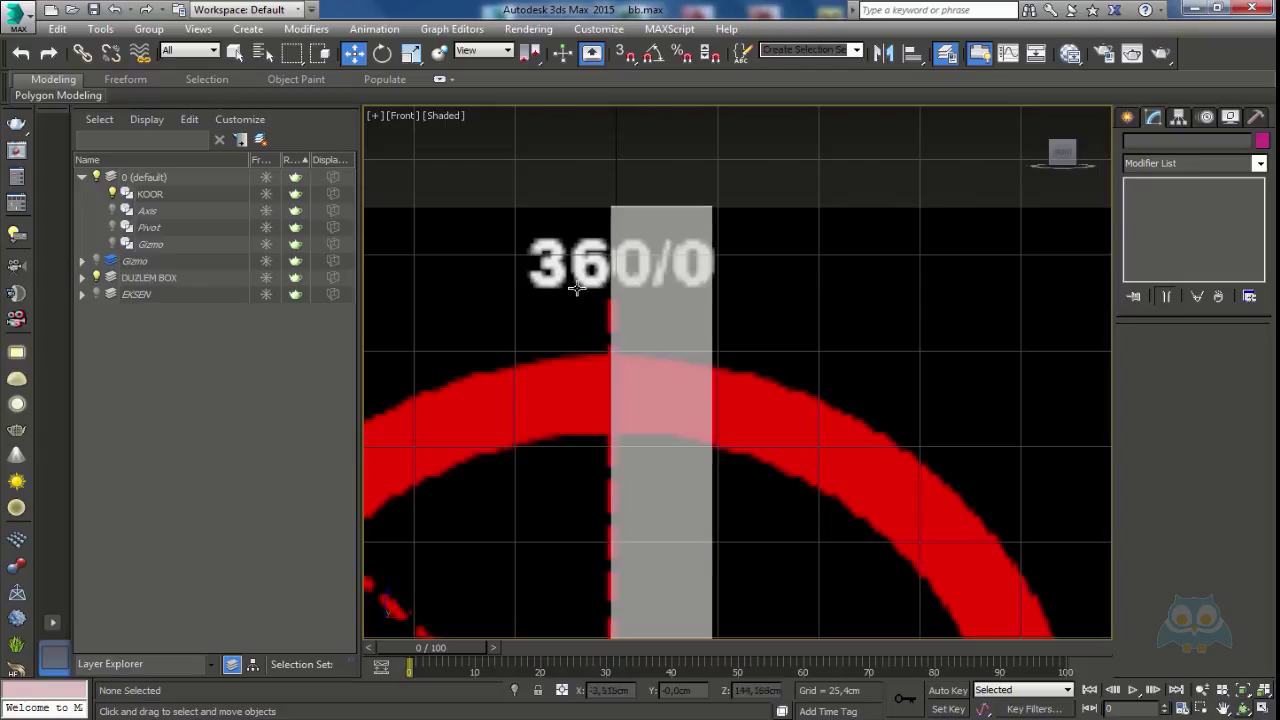
scroll(612, 276, down, 2)
scroll(619, 282, down, 2)
scroll(628, 245, down, 2)
click(640, 250)
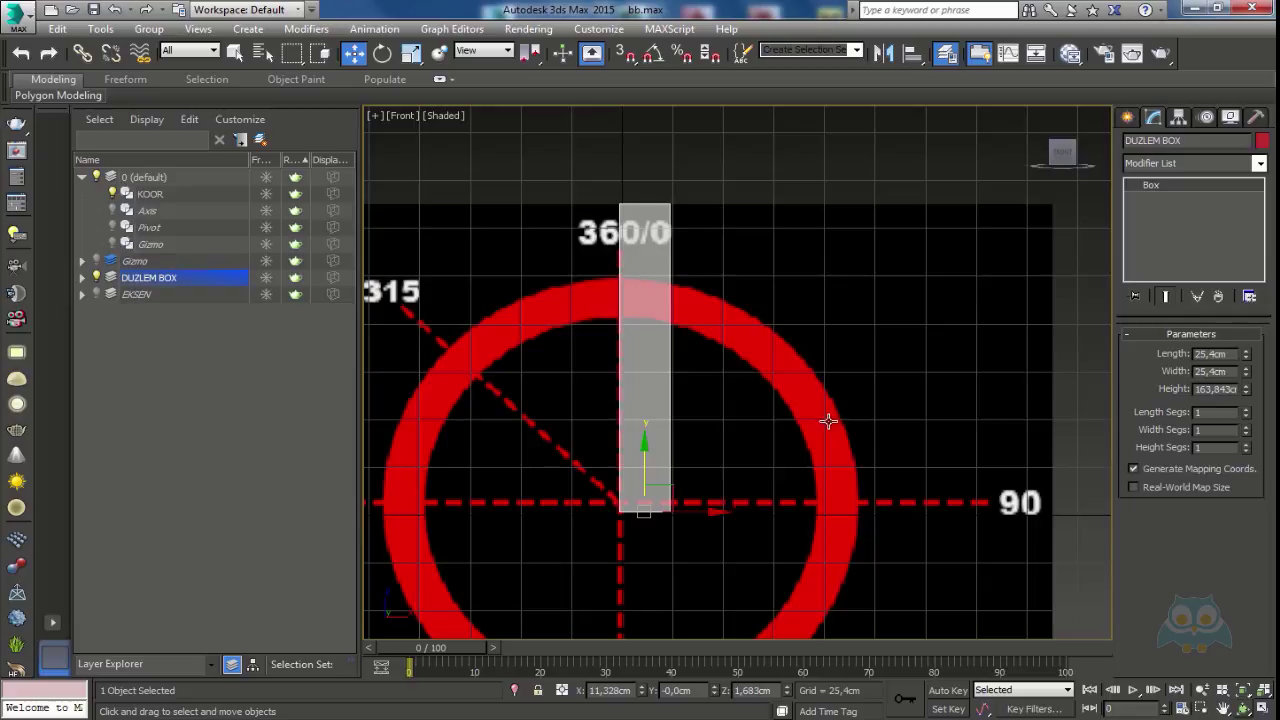
scroll(778, 345, down, 2)
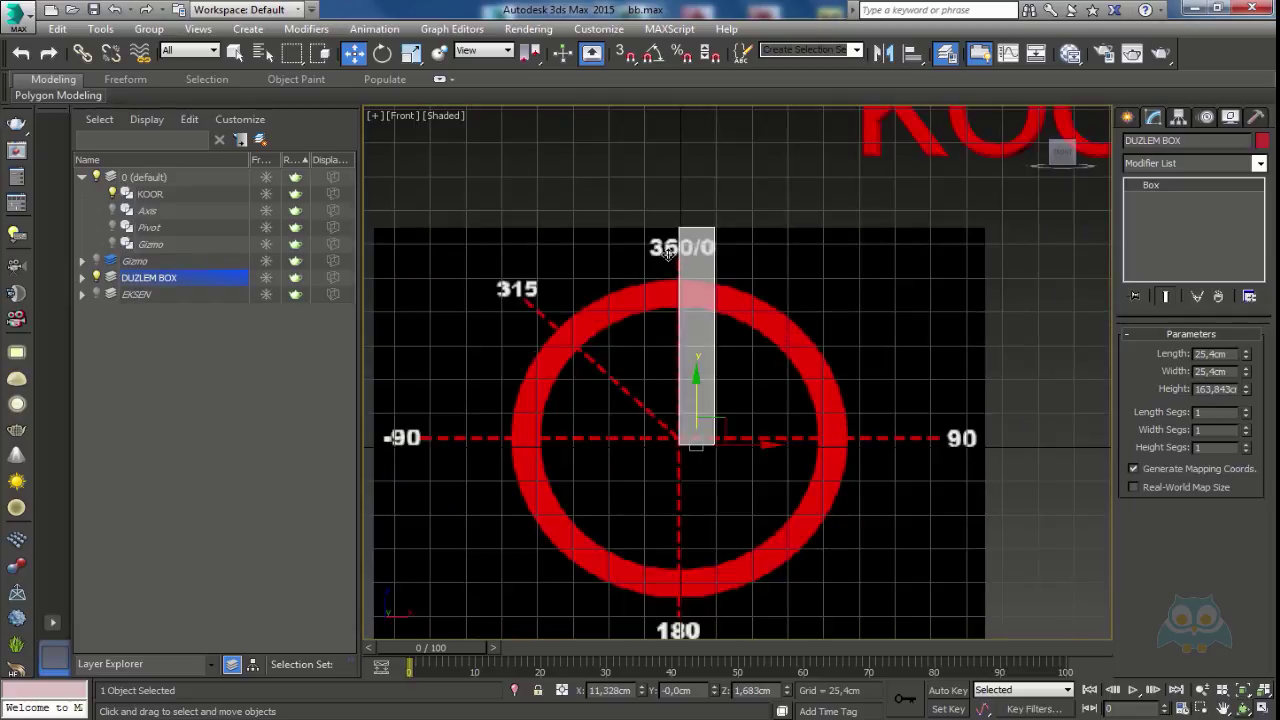
scroll(741, 255, down, 1)
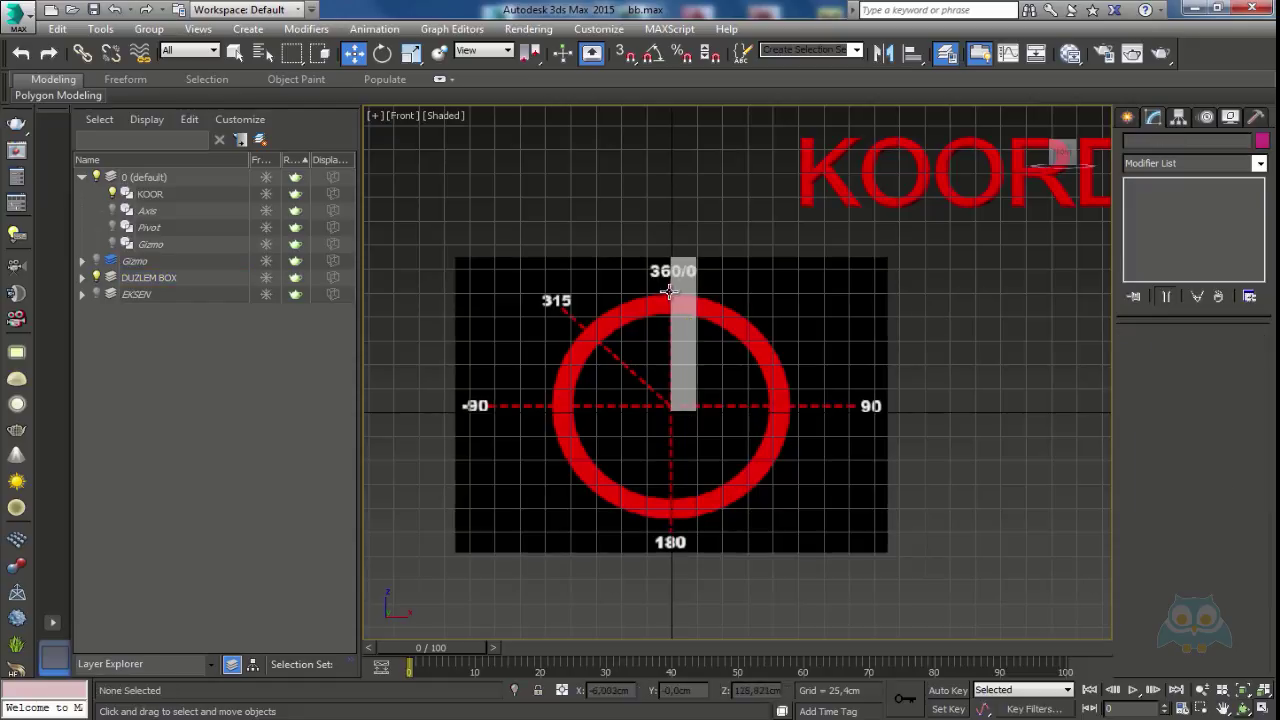
Try to rotate the DUZLEM BOX freehand in the Front view with the Rotate tool, and undo the rotation
click(382, 53)
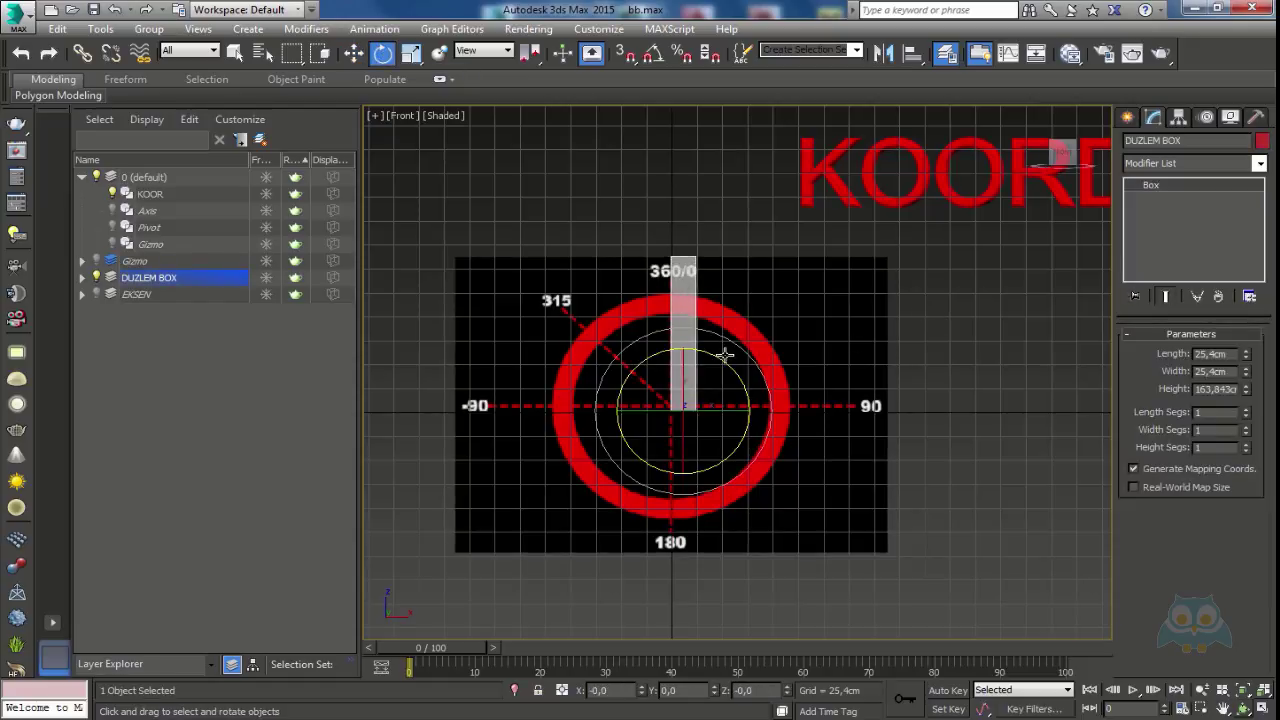
drag(718, 358, 800, 260)
key(ctrl+z)
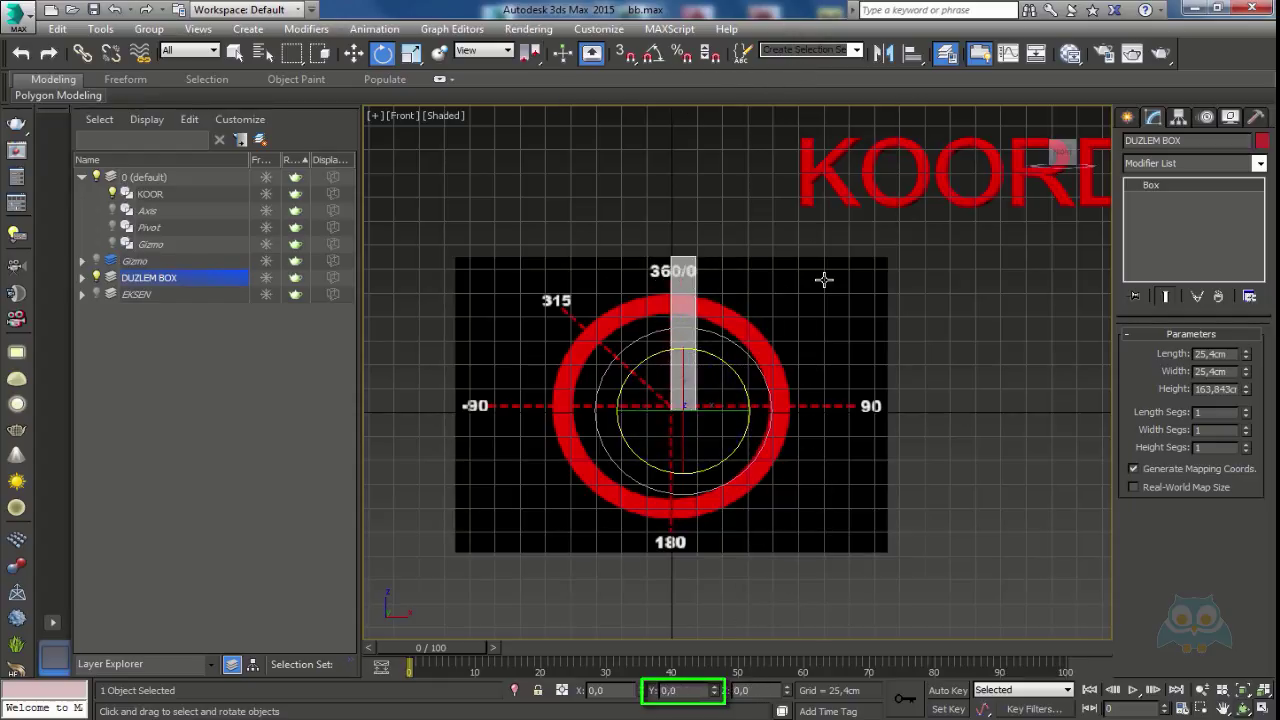
Set the DUZLEM BOX's Y rotation to exactly 90 degrees, and return it to 0
double_click(686, 690)
text(90)
key(Return)
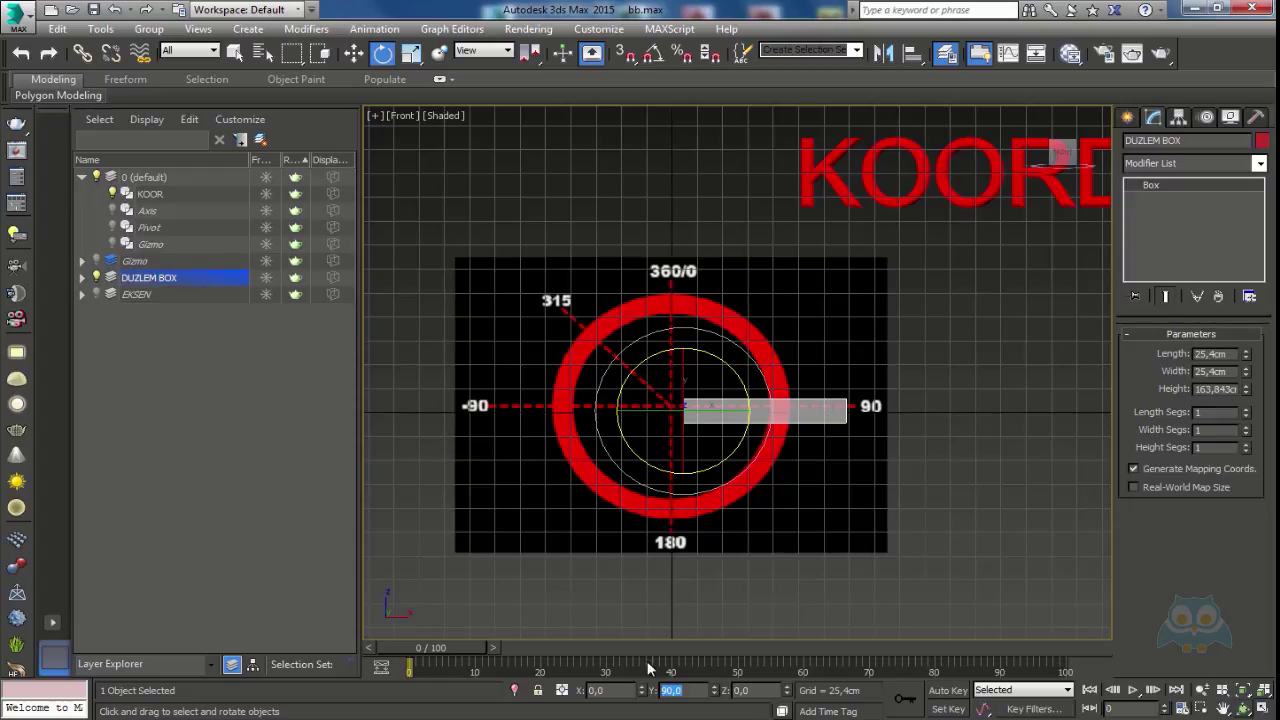
key(Return)
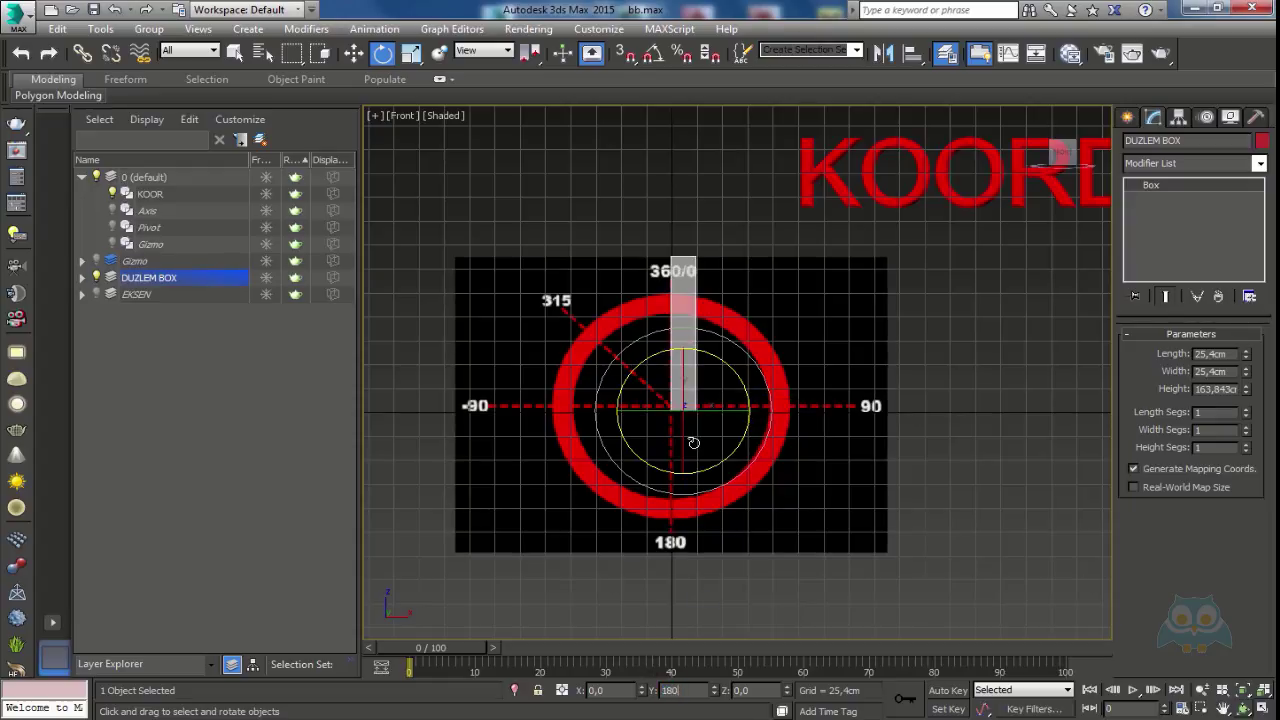
Turn the DUZLEM BOX to 180 degrees about Y, and reset its Y rotation to 0
key(Return)
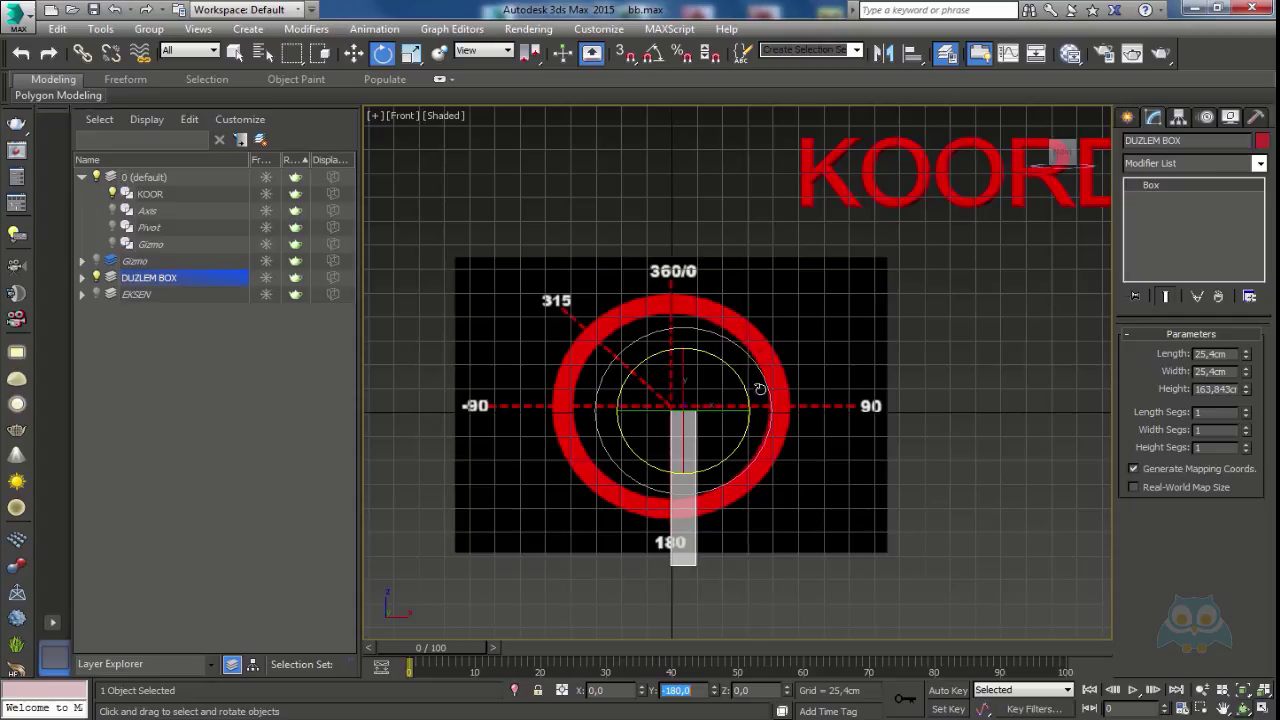
text(0)
key(Return)
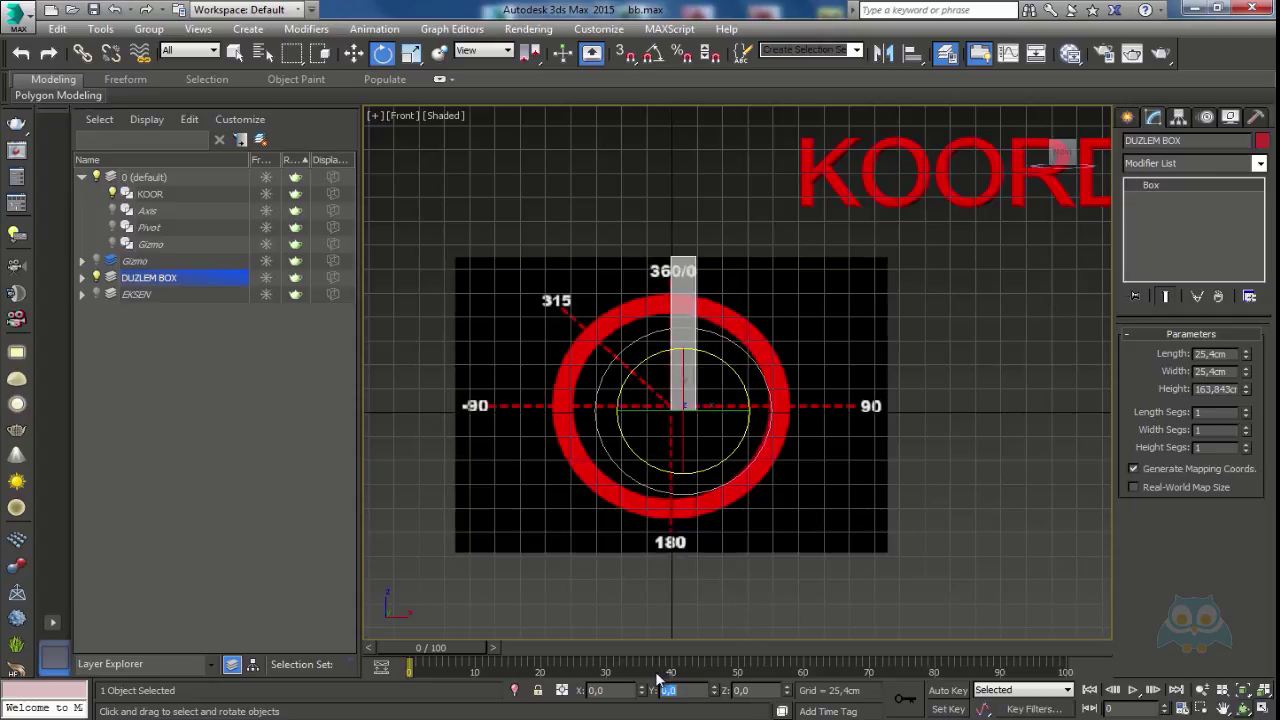
Compare opposite quarter turns of the DUZLEM BOX by setting its Y rotation to 90 and then to -90 degrees
text(90)
key(Return)
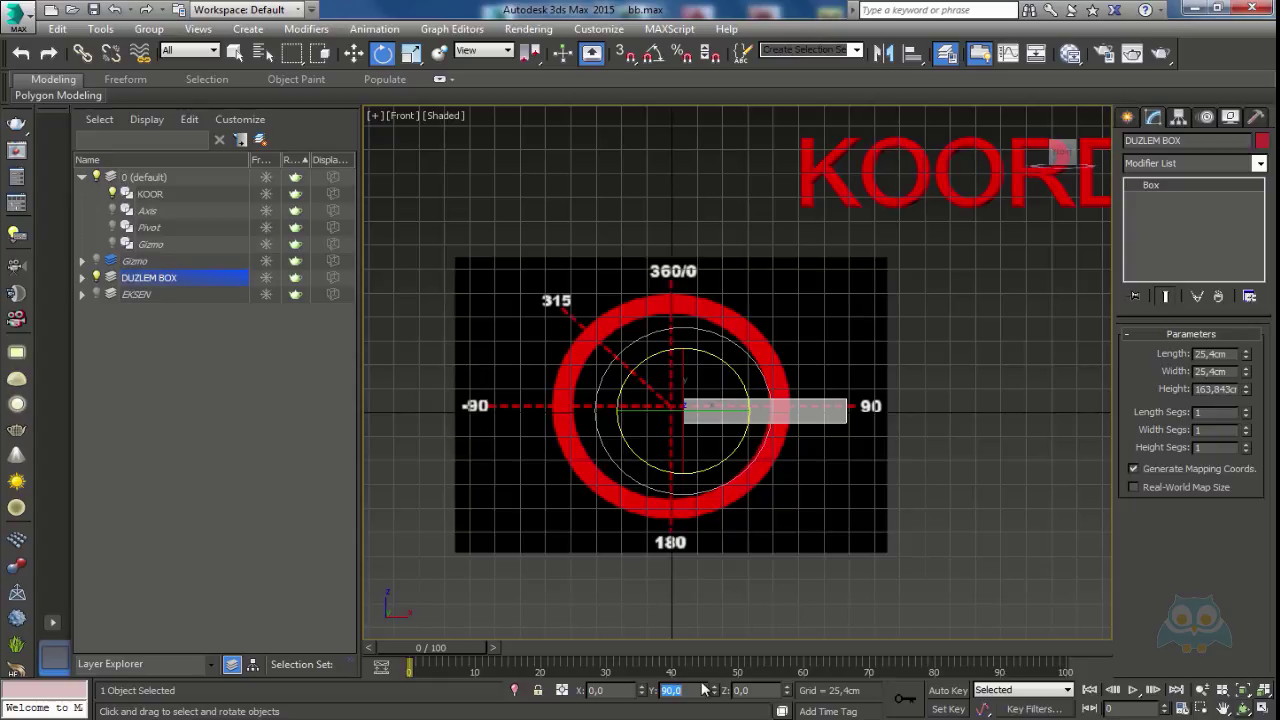
text(-90)
key(Return)
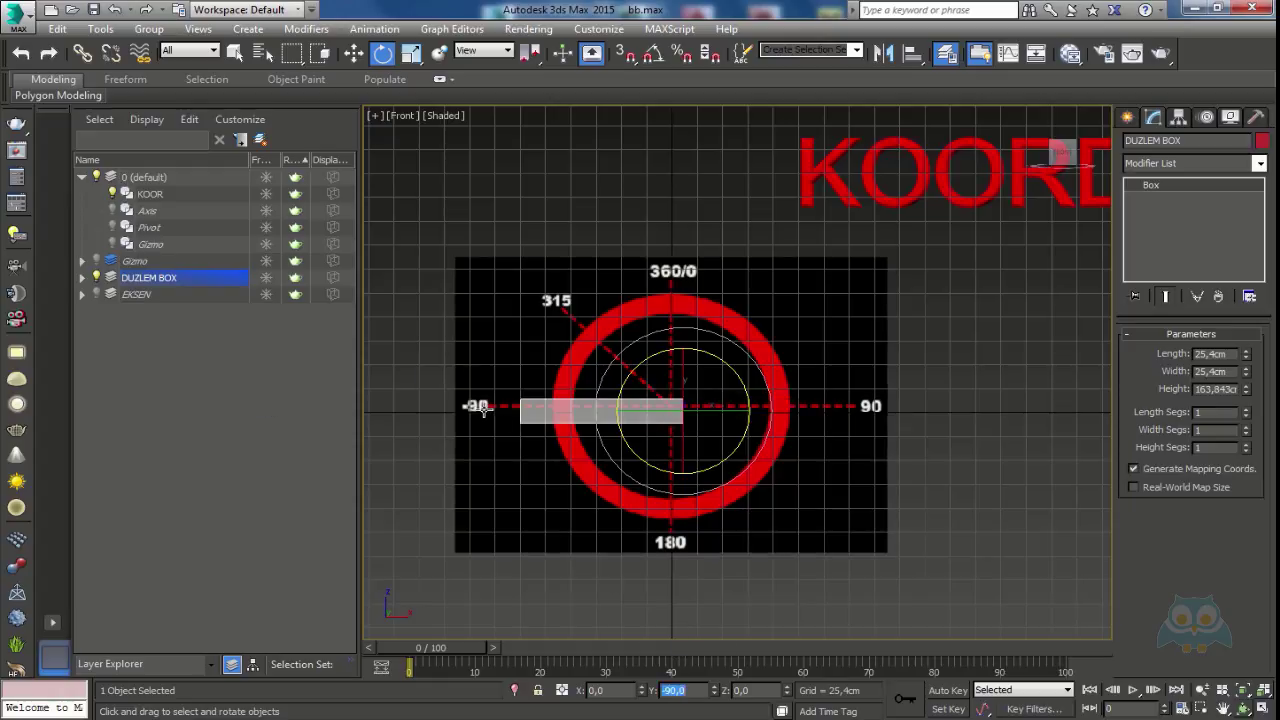
Point the DUZLEM BOX at the dial's 315 mark with a Y rotation of -45 degrees, and return it to 0
text(-45)
key(Return)
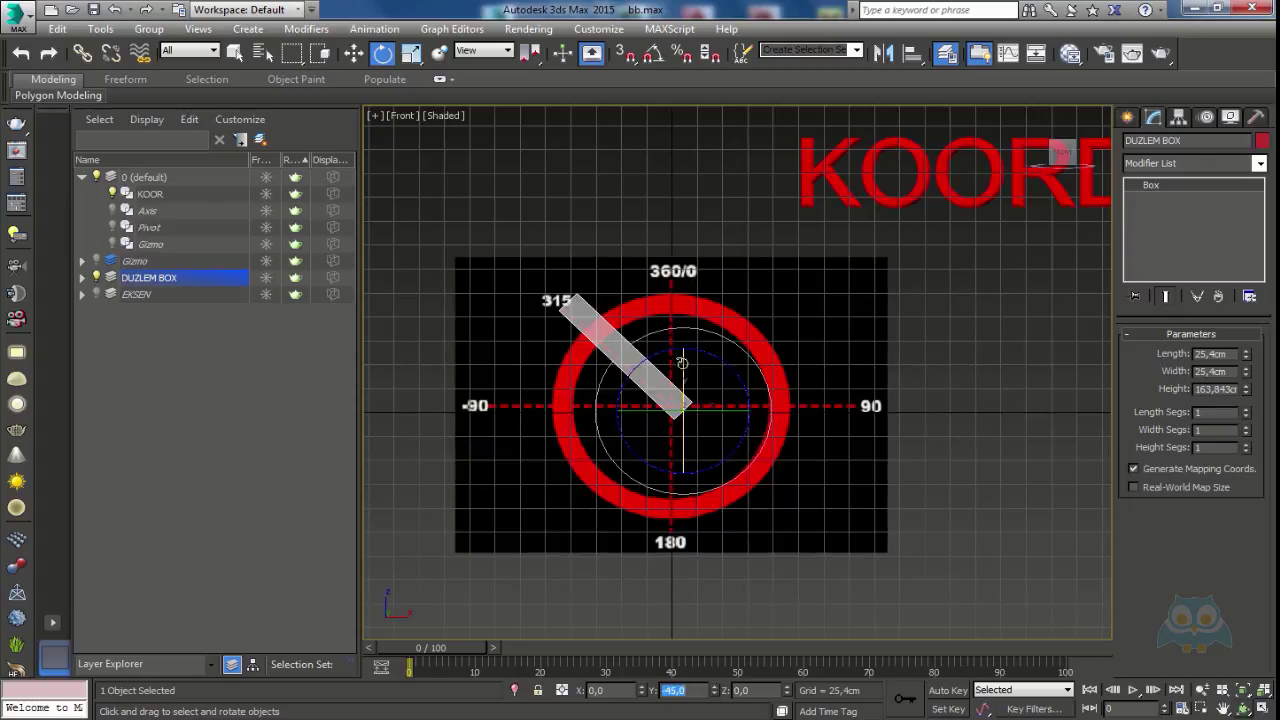
text(0)
key(Return)
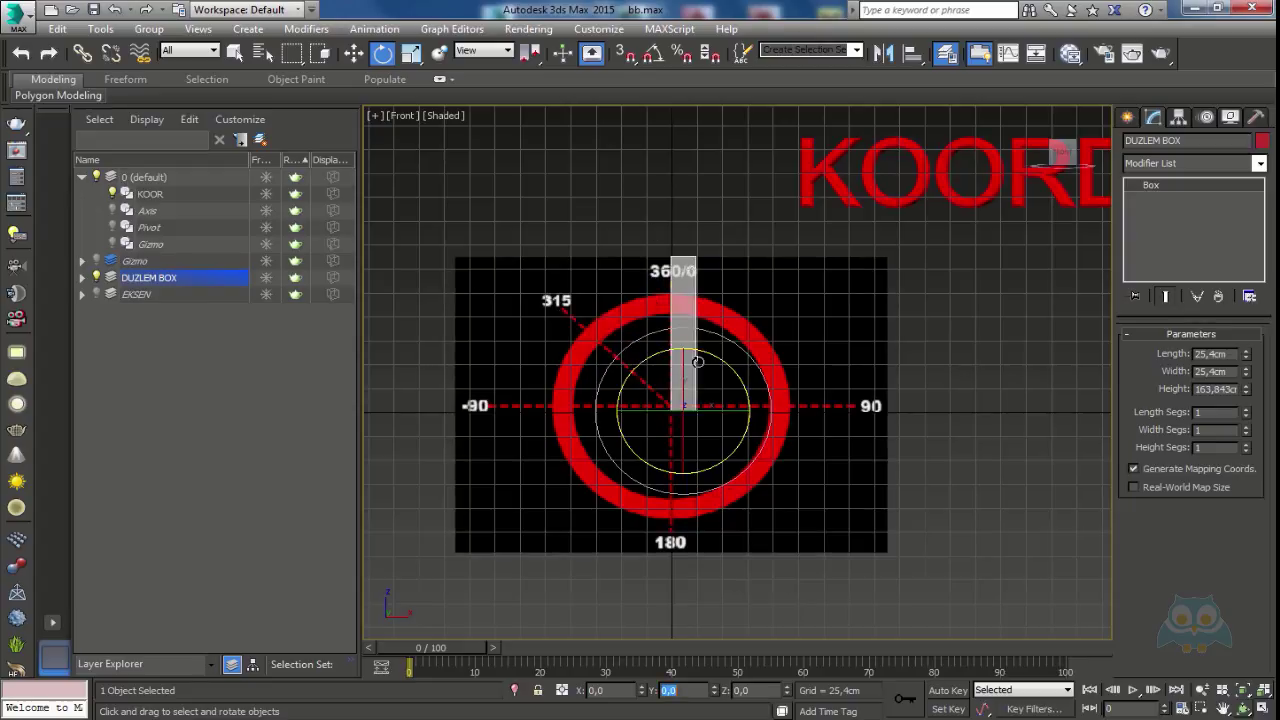
Set the DUZLEM BOX's Y rotation to 45 degrees, and change it to -45 degrees
text(45)
key(Return)
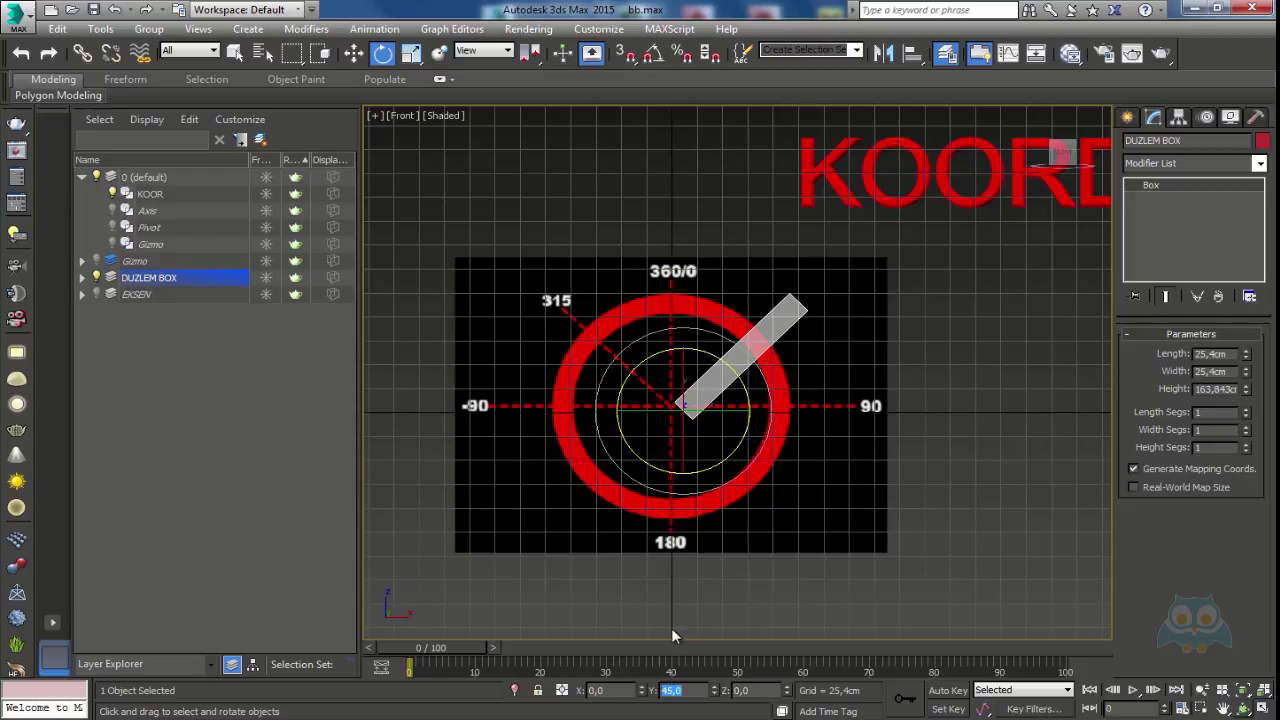
text(-45)
key(Return)
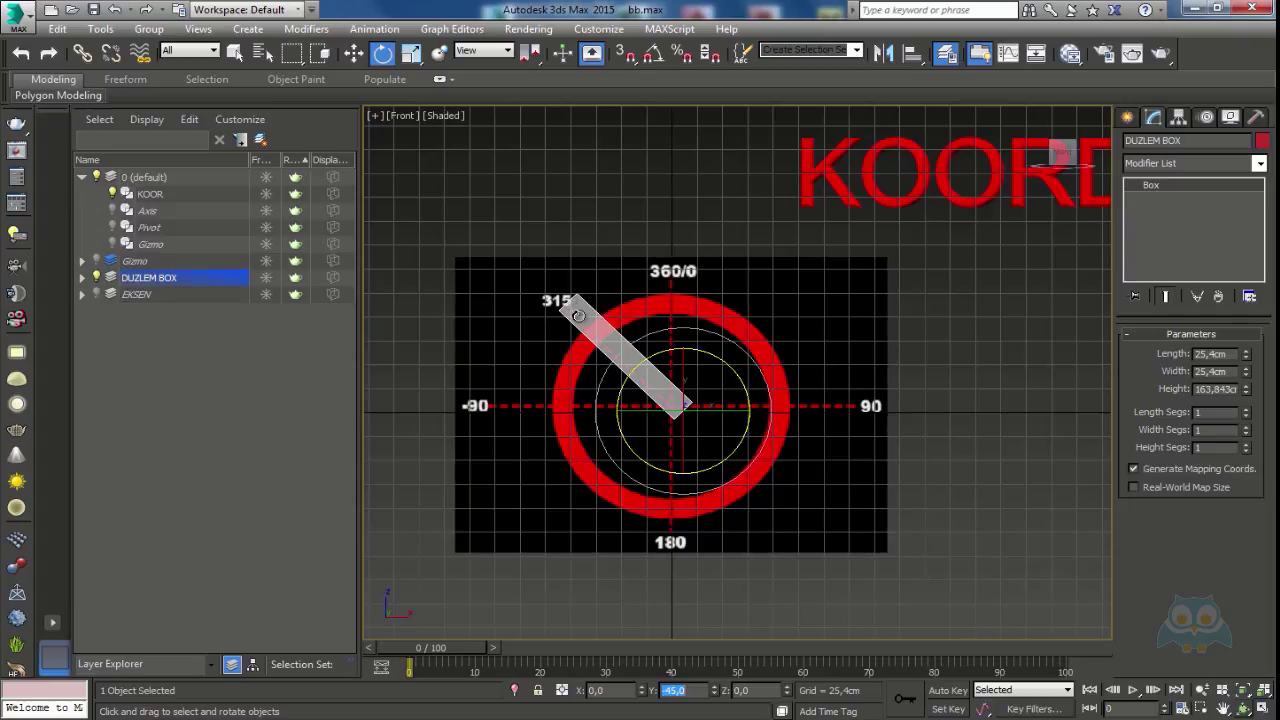
Switch to the Windows Calculator and compute 360 - 45 to find the positive equivalent of the -45 degree rotation
click(694, 692)
double_click(678, 690)
click(699, 692)
double_click(681, 691)
click(562, 712)
drag(185, 347, 178, 329)
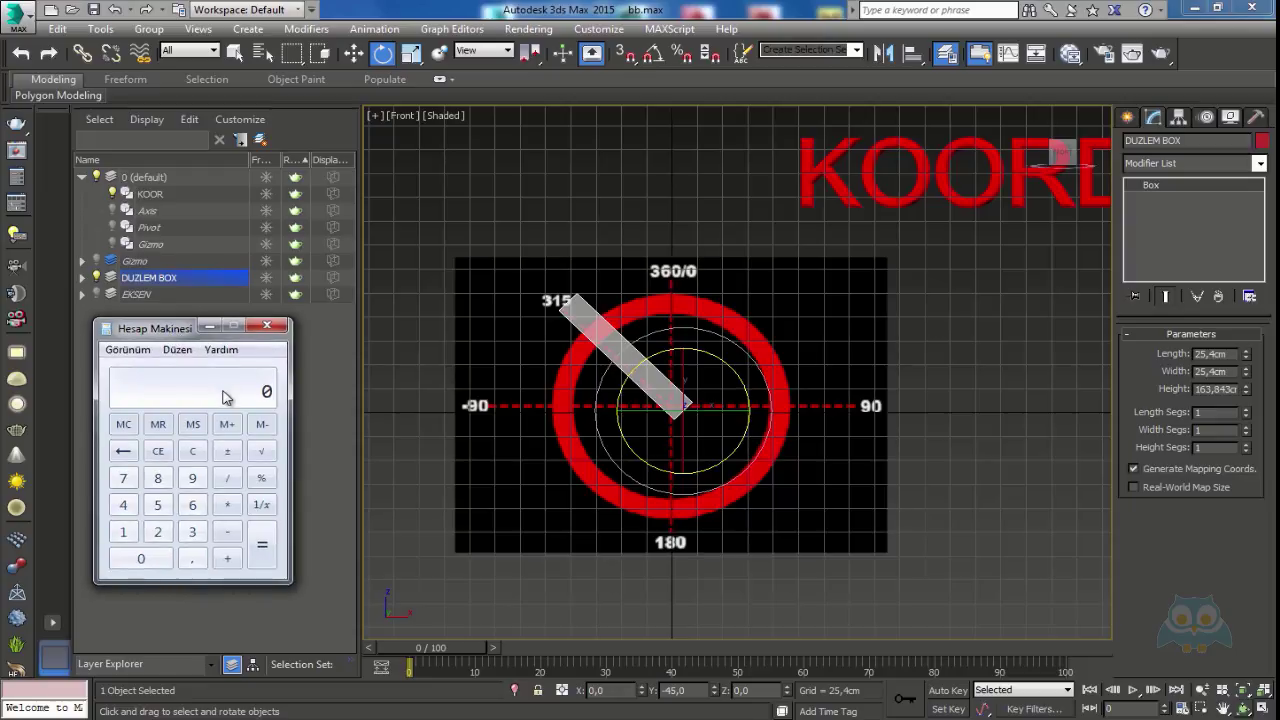
text(60 - 45)
key(Return)
click(671, 350)
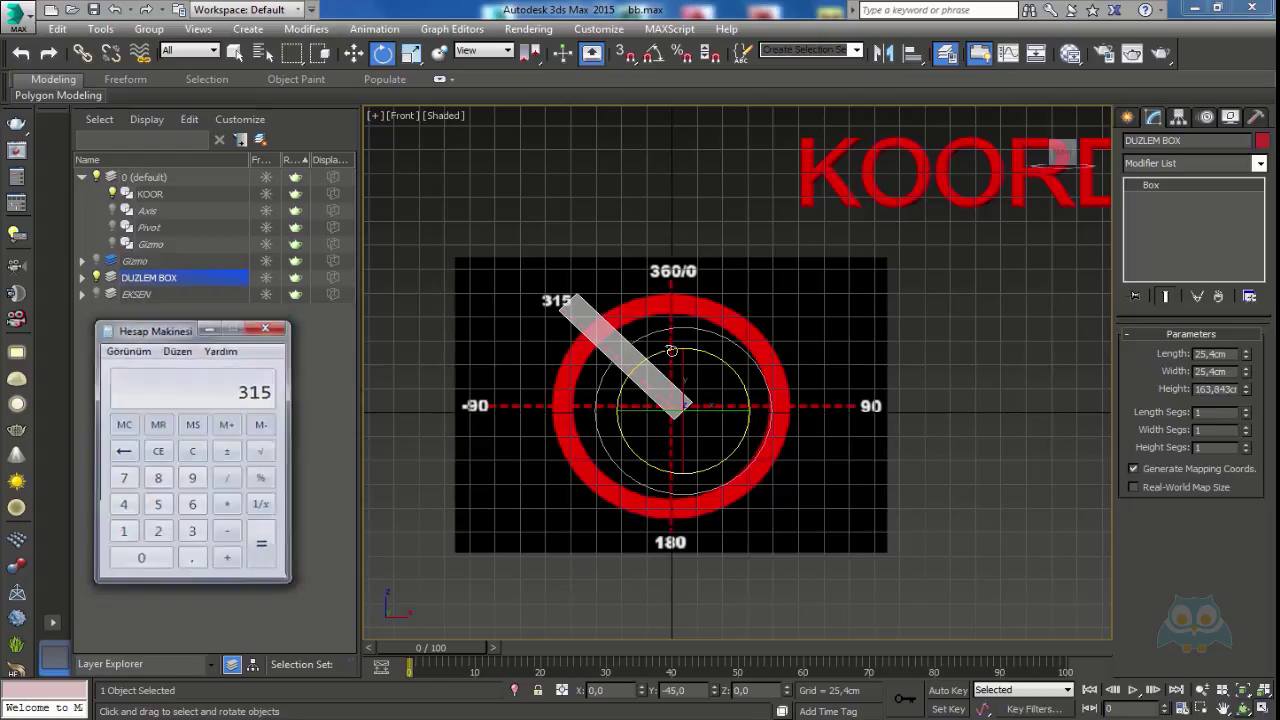
Reset the DUZLEM BOX's Y rotation to 0 in 3ds Max and deselect the box
click(690, 690)
text(0)
key(Return)
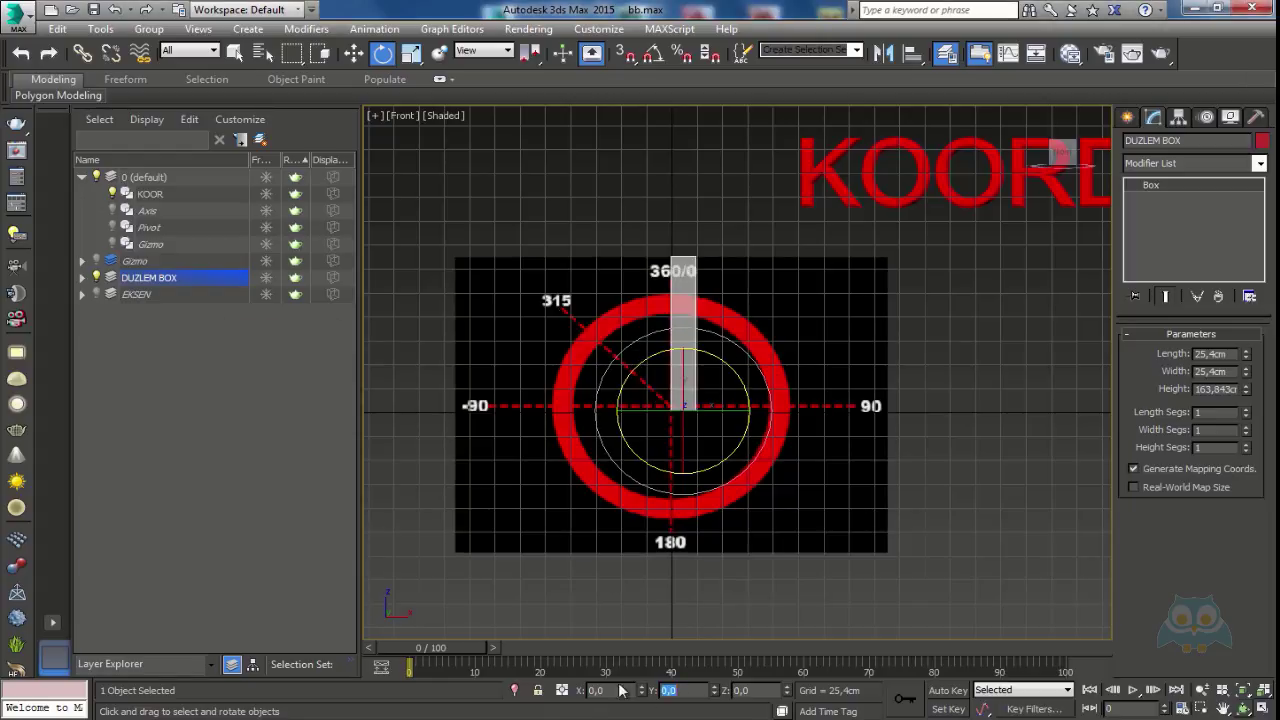
click(931, 279)
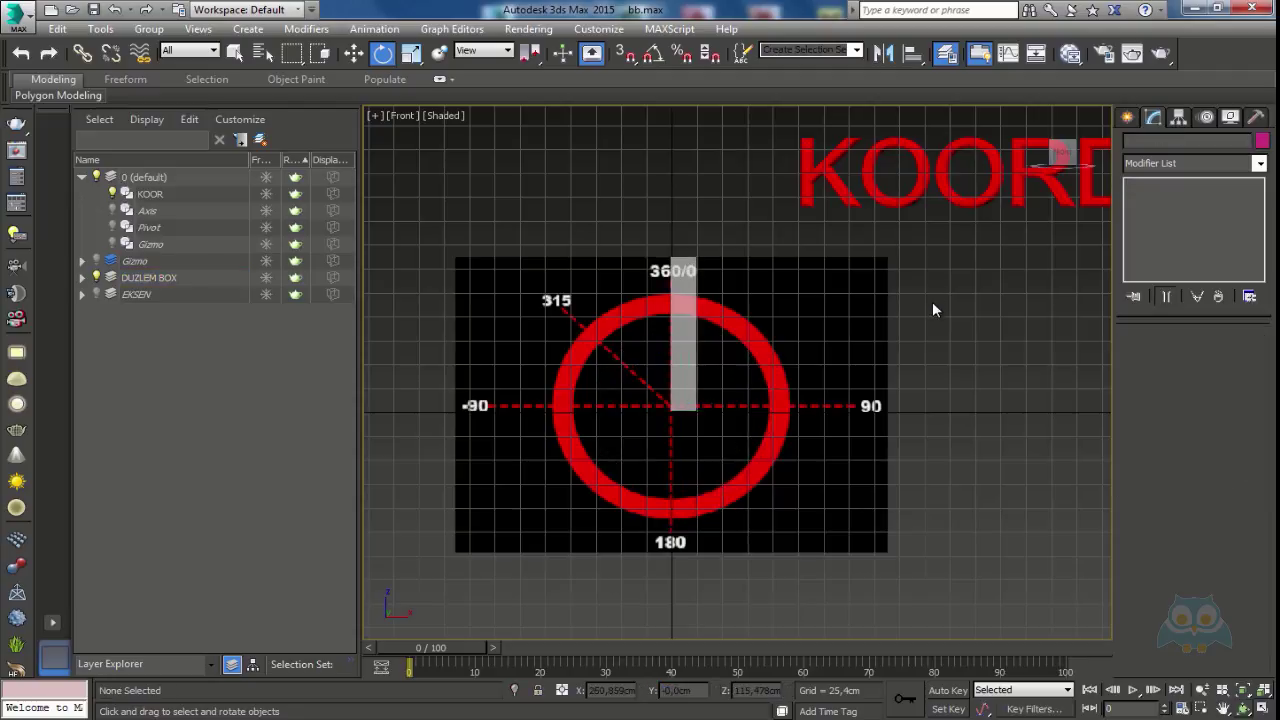